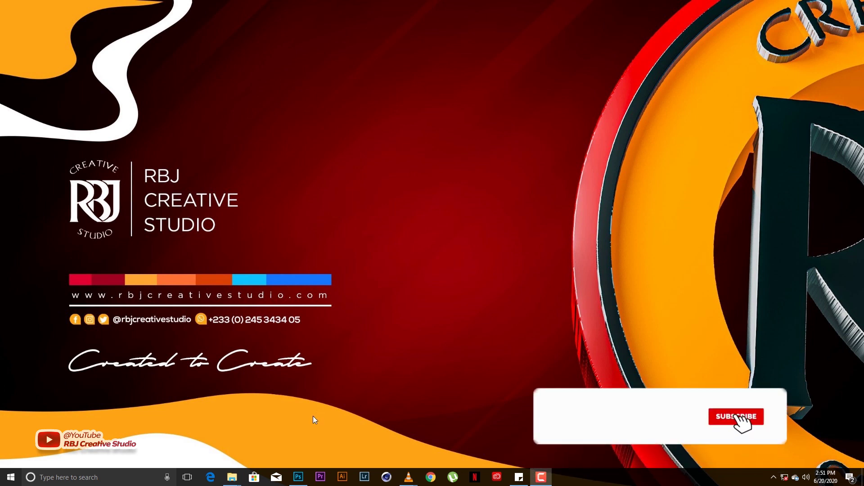
Step: Bring the Photoshop window with the Delobsan Tee artboard document to the front
{"action": "left_click", "coordinate": [298, 476]}
{"action": "scroll", "coordinate": [436, 306], "scroll_direction": "up", "scroll_amount": 1}
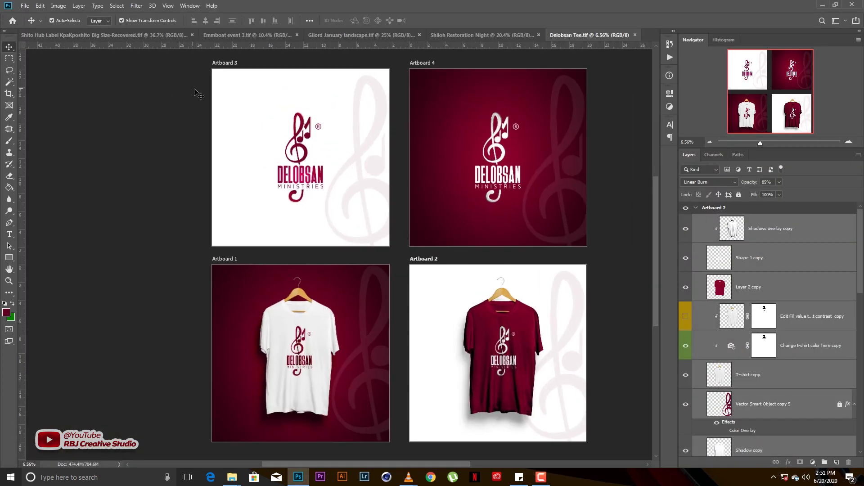
Step: Set up a new 20 × 20 inch, 300 ppi RGB document with Artboards enabled
{"action": "left_click", "coordinate": [24, 6]}
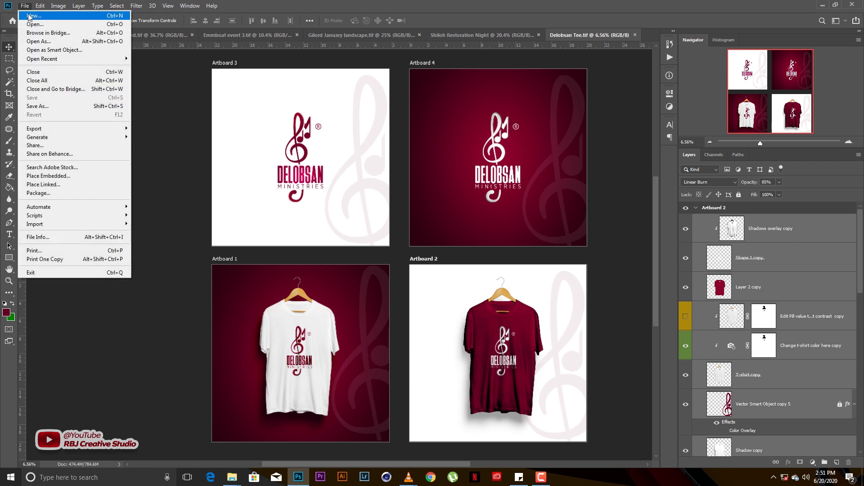
{"action": "left_click", "coordinate": [33, 17]}
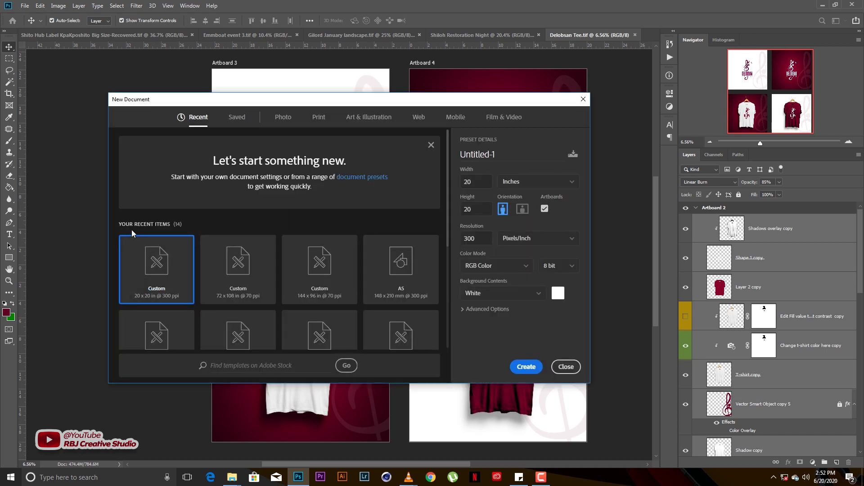
{"action": "left_click_drag", "start_coordinate": [233, 100], "coordinate": [232, 84]}
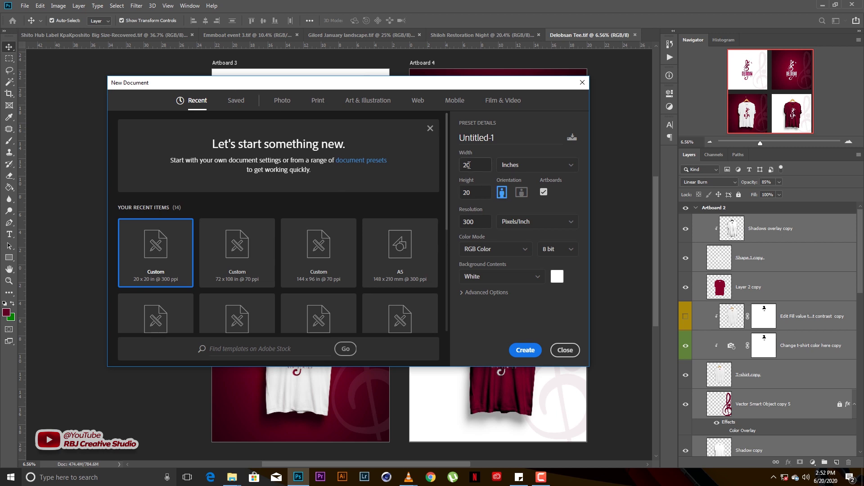
{"action": "left_click_drag", "start_coordinate": [474, 164], "coordinate": [461, 171]}
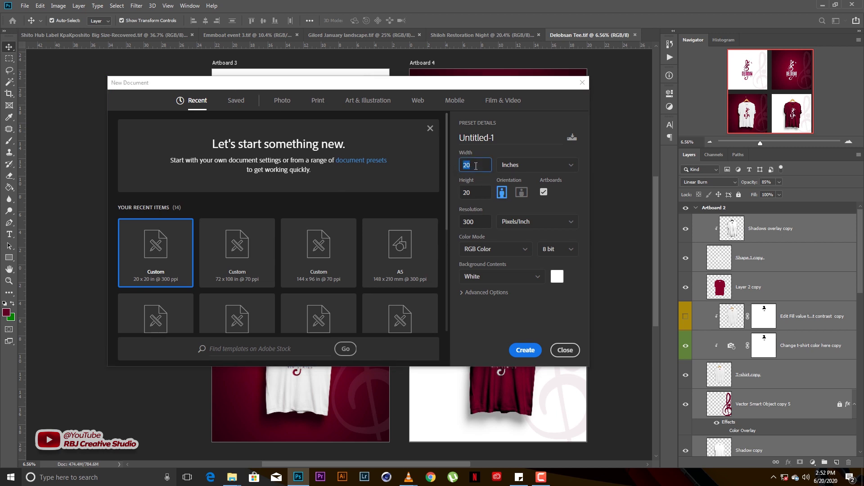
{"action": "left_click", "coordinate": [478, 196]}
{"action": "double_click", "coordinate": [472, 166]}
{"action": "left_click", "coordinate": [544, 194]}
Step: Create the 20-inch document and rename its first artboard to 'Logo 1'
{"action": "left_click", "coordinate": [527, 351]}
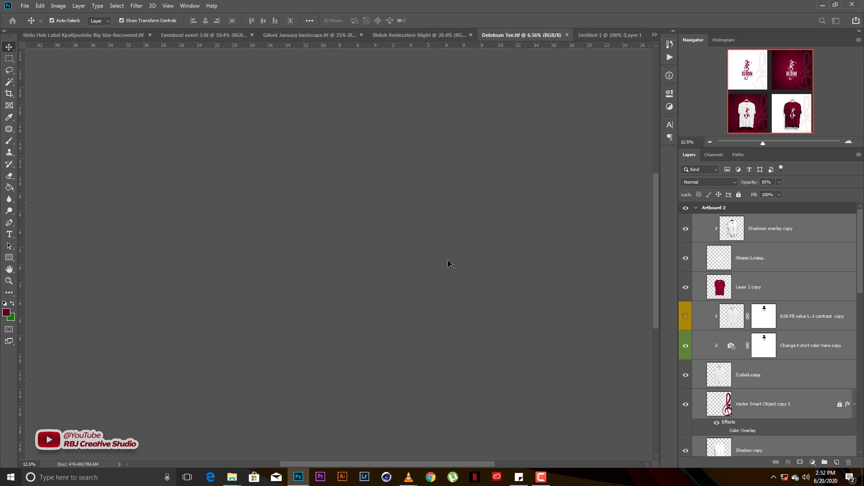
{"action": "key", "text": "ctrl+plus"}
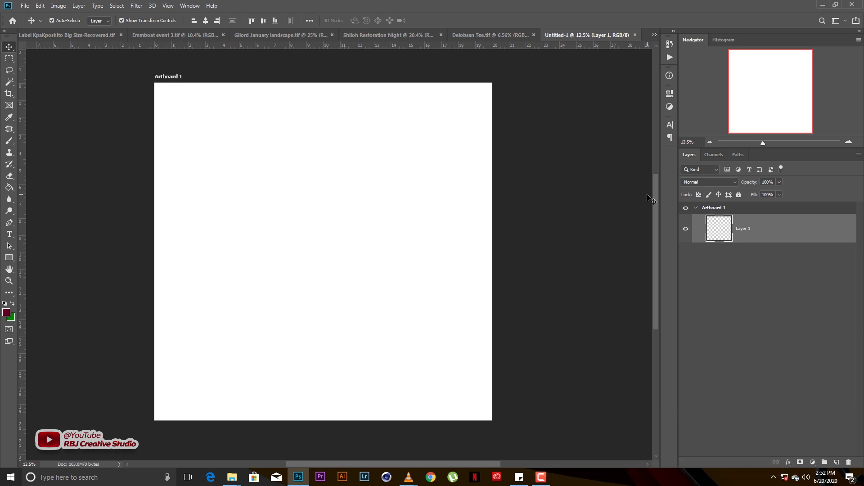
{"action": "double_click", "coordinate": [720, 210]}
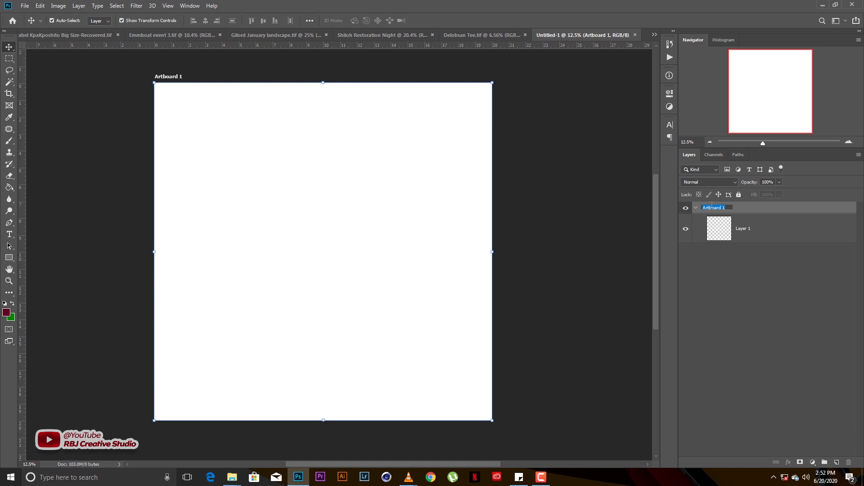
{"action": "type", "text": "Logo 1"}
{"action": "key", "text": "Return"}
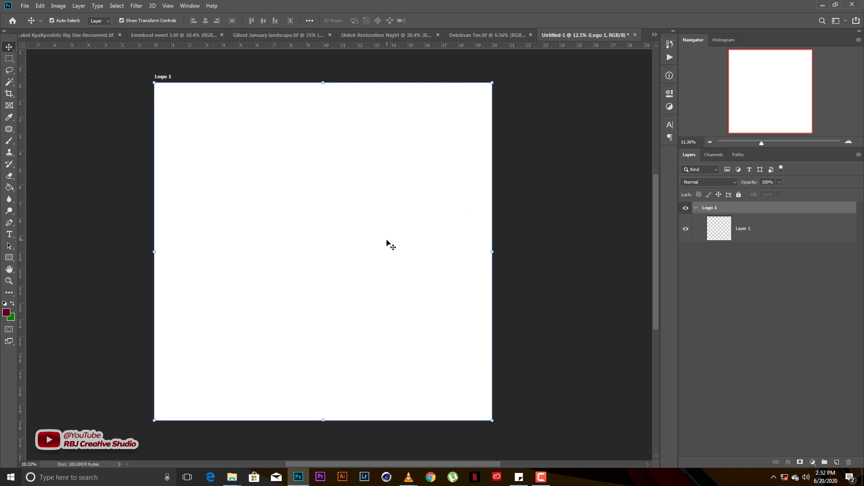
{"action": "scroll", "coordinate": [388, 243], "scroll_direction": "down", "scroll_amount": 2}
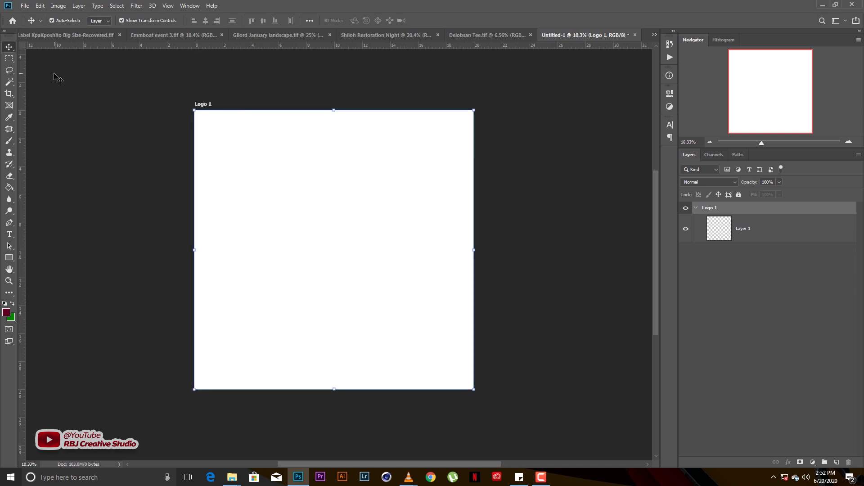
Step: Add three artboards with the Artboard Tool, to the right, above and left, forming a 2 × 2 grid
{"action": "right_click", "coordinate": [9, 47]}
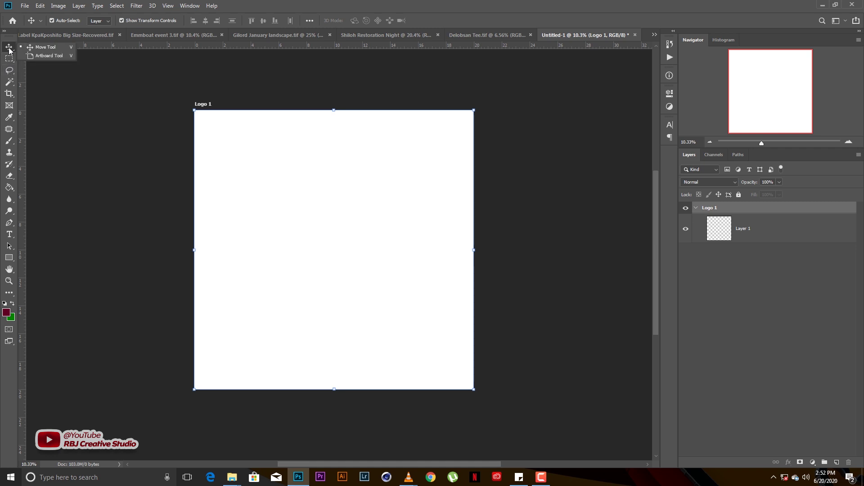
{"action": "left_click", "coordinate": [49, 55]}
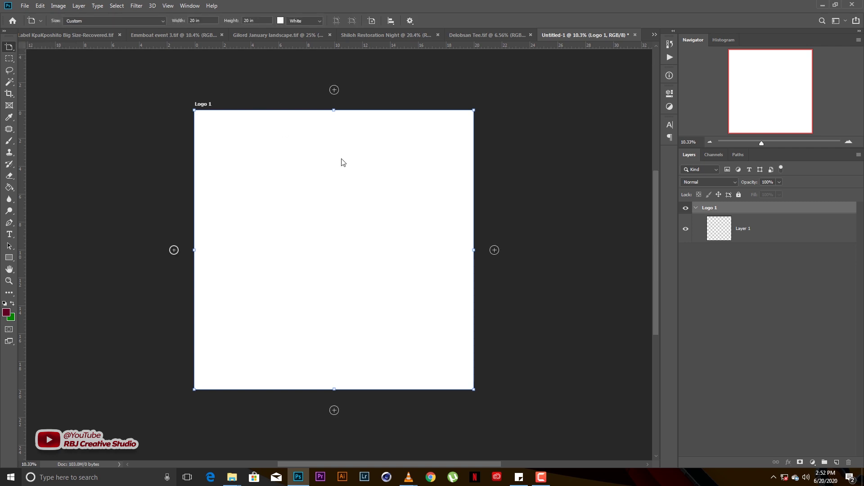
{"action": "left_click", "coordinate": [495, 250]}
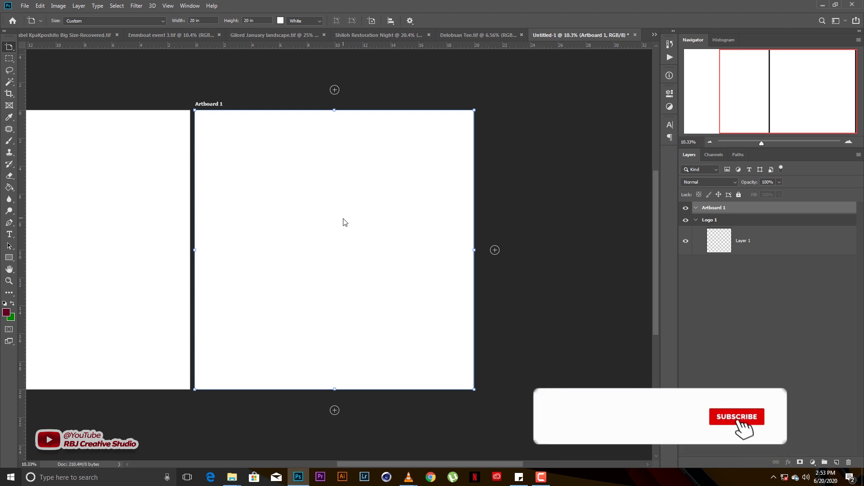
{"action": "left_click", "coordinate": [335, 90]}
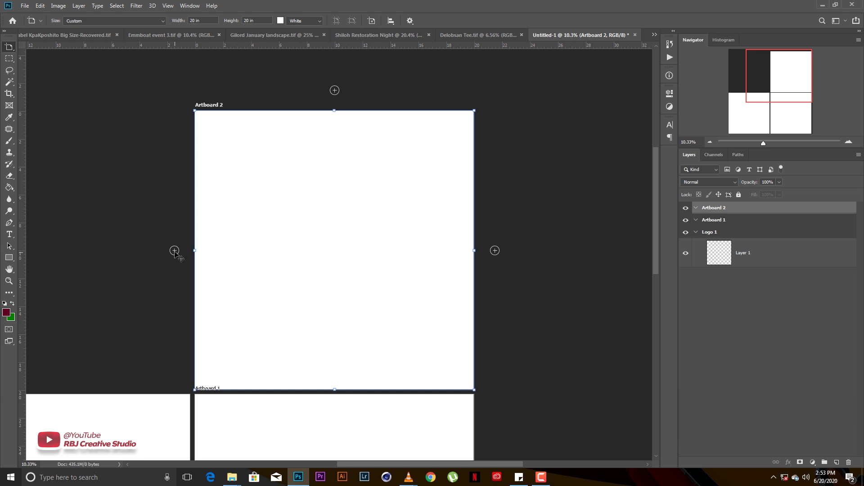
{"action": "left_click", "coordinate": [175, 250]}
{"action": "scroll", "coordinate": [357, 234], "scroll_direction": "down", "scroll_amount": 3}
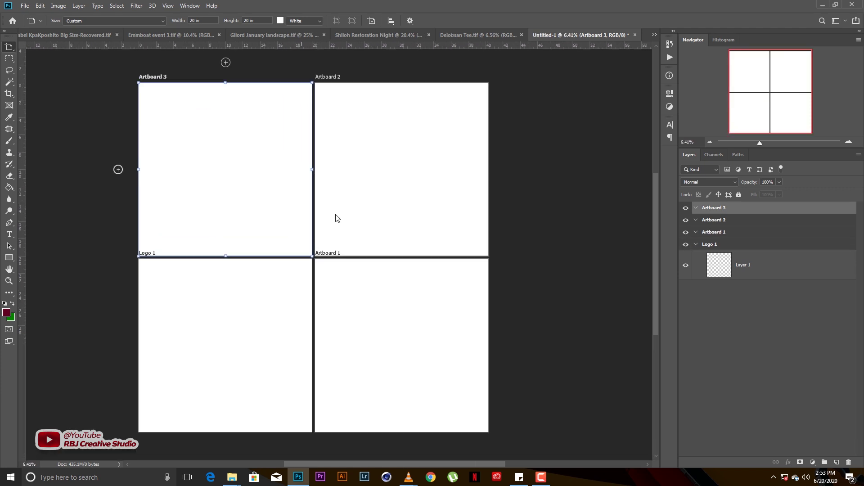
{"action": "scroll", "coordinate": [335, 220], "scroll_direction": "right", "scroll_amount": 1}
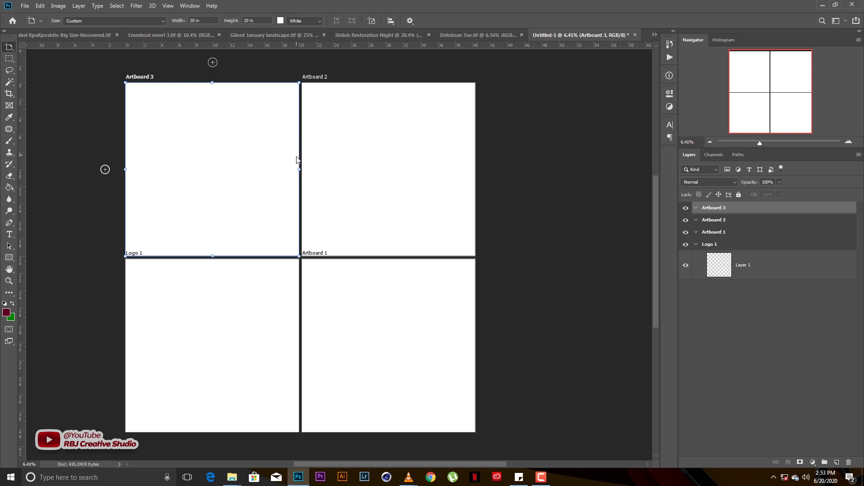
Step: Switch back to the Move Tool and nudge Artboard 2 into position
{"action": "right_click", "coordinate": [11, 47]}
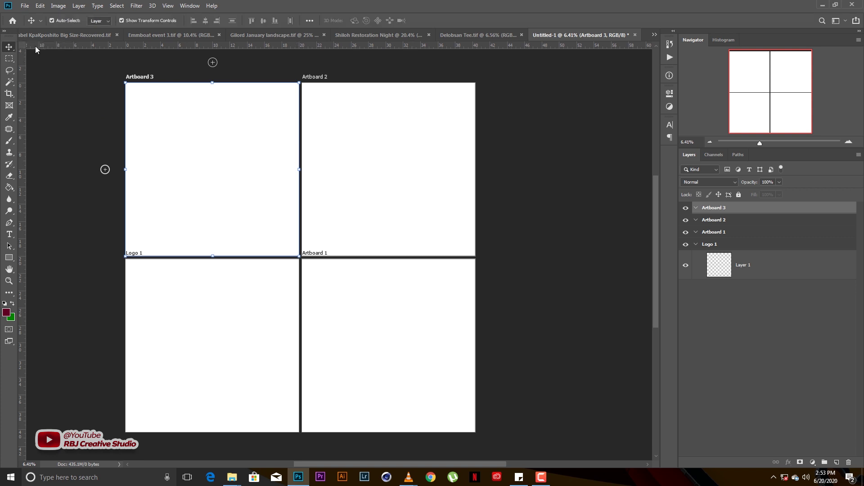
{"action": "left_click", "coordinate": [38, 48]}
{"action": "left_click", "coordinate": [463, 190]}
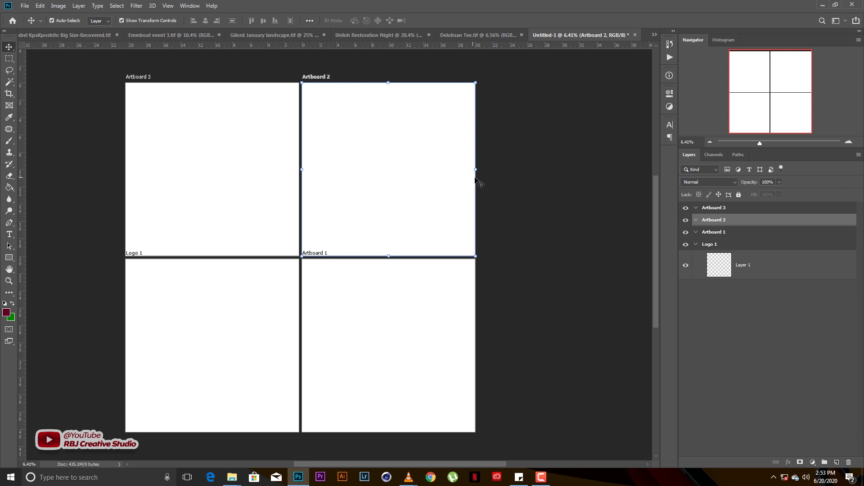
{"action": "key", "text": "shift+v"}
{"action": "mouse_move", "coordinate": [473, 184]}
{"action": "left_mouse_down"}
{"action": "mouse_move", "coordinate": [465, 181]}
{"action": "mouse_move", "coordinate": [482, 179]}
{"action": "mouse_move", "coordinate": [460, 185]}
{"action": "mouse_move", "coordinate": [488, 170]}
{"action": "mouse_move", "coordinate": [475, 187]}
{"action": "mouse_move", "coordinate": [502, 190]}
{"action": "left_mouse_up"}
{"action": "key", "text": "v"}
{"action": "left_click", "coordinate": [466, 183]}
Step: Move Artboard 1 under Artboard 2, then lower Logo 1 and Artboard 1 so they line up
{"action": "left_click", "coordinate": [466, 310]}
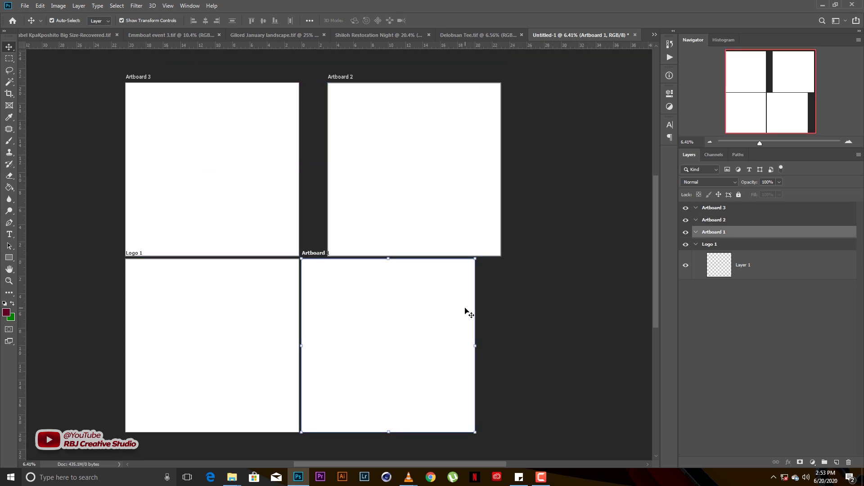
{"action": "left_click_drag", "start_coordinate": [475, 324], "coordinate": [506, 325]}
{"action": "left_click", "coordinate": [473, 321]}
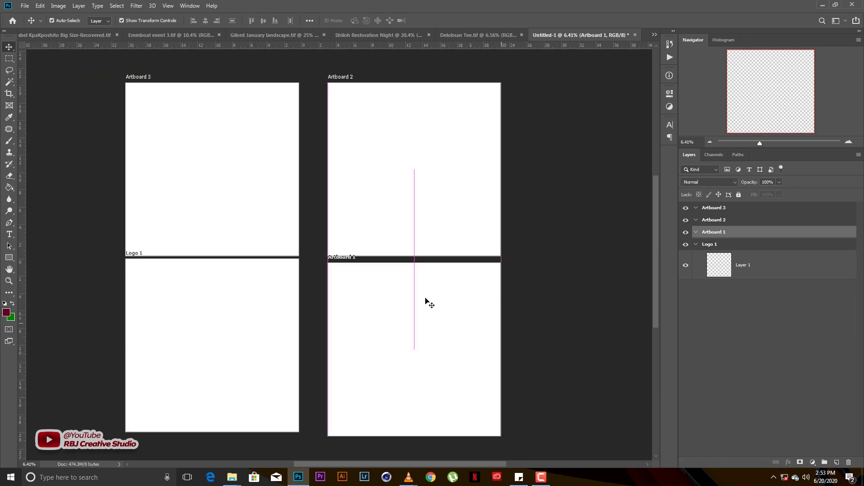
{"action": "left_click", "coordinate": [258, 306]}
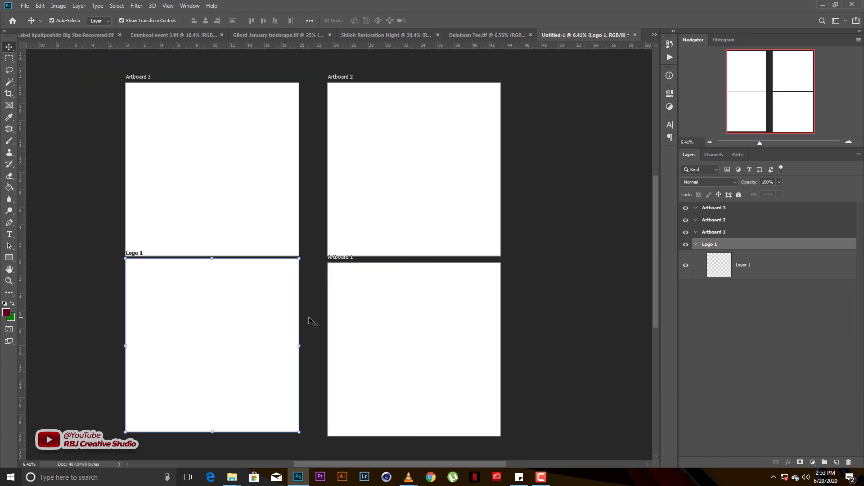
{"action": "left_click_drag", "start_coordinate": [299, 321], "coordinate": [299, 338]}
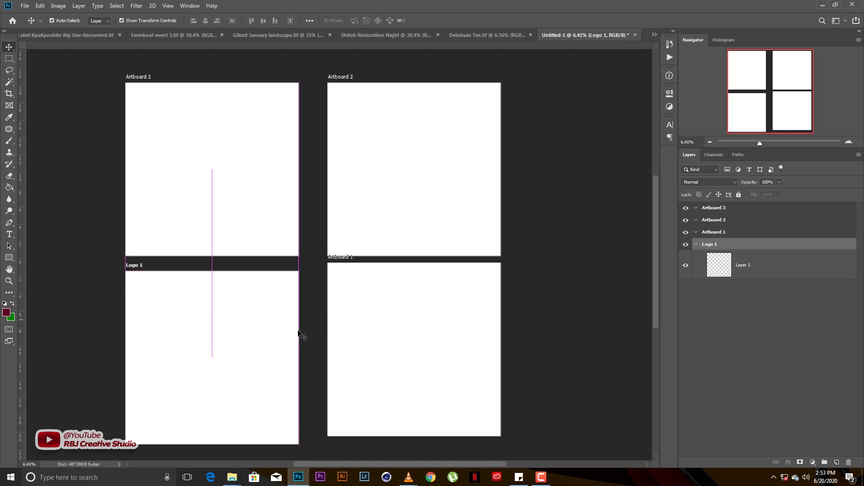
{"action": "left_click", "coordinate": [494, 339]}
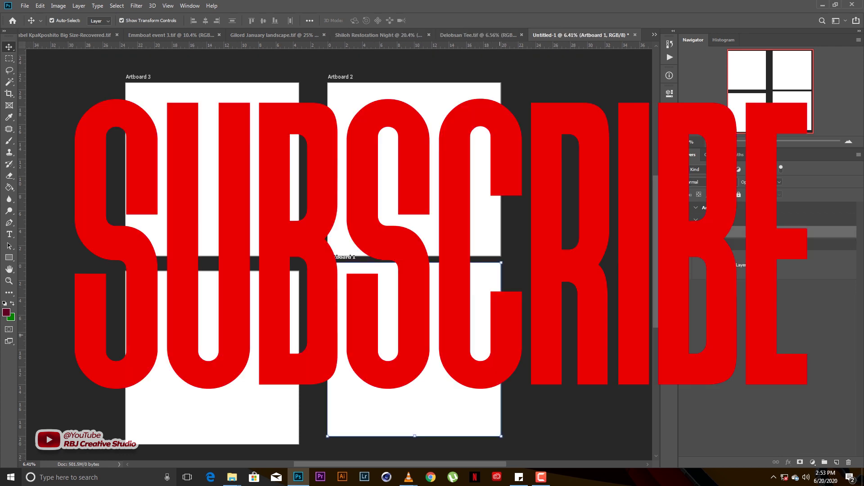
{"action": "left_click_drag", "start_coordinate": [497, 343], "coordinate": [498, 351]}
Step: Drag Delobsan Ministries Final from the Weks folder onto the selected Logo 1 artboard
{"action": "scroll", "coordinate": [658, 220], "scroll_direction": "down", "scroll_amount": 2}
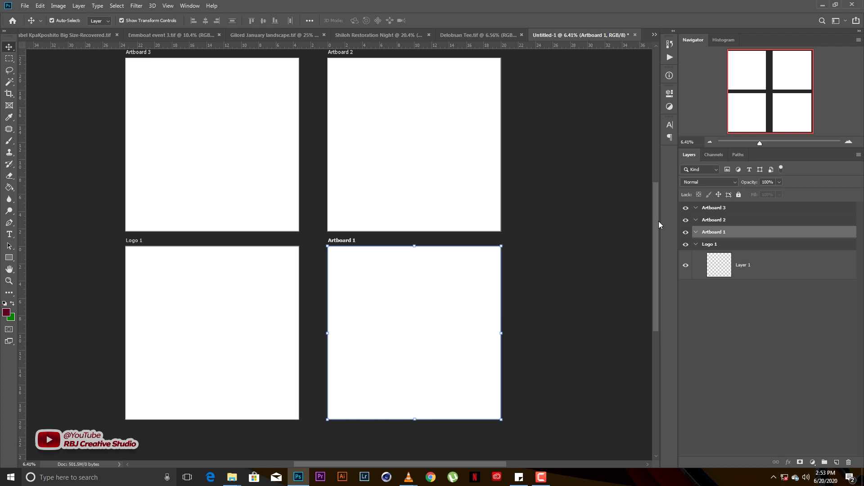
{"action": "scroll", "coordinate": [237, 235], "scroll_direction": "up", "scroll_amount": 3}
{"action": "scroll", "coordinate": [253, 224], "scroll_direction": "down", "scroll_amount": 1}
{"action": "scroll", "coordinate": [252, 224], "scroll_direction": "left", "scroll_amount": 1}
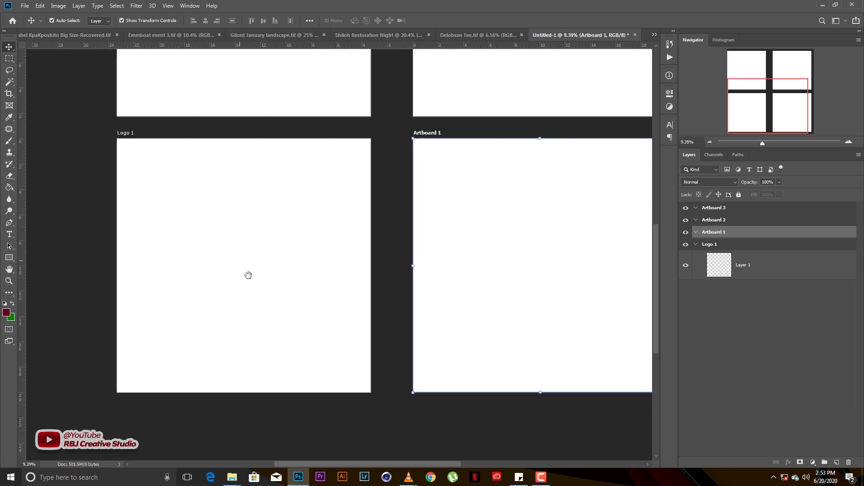
{"action": "scroll", "coordinate": [251, 276], "scroll_direction": "up", "scroll_amount": 1}
{"action": "scroll", "coordinate": [251, 276], "scroll_direction": "left", "scroll_amount": 1}
{"action": "left_click", "coordinate": [231, 322]}
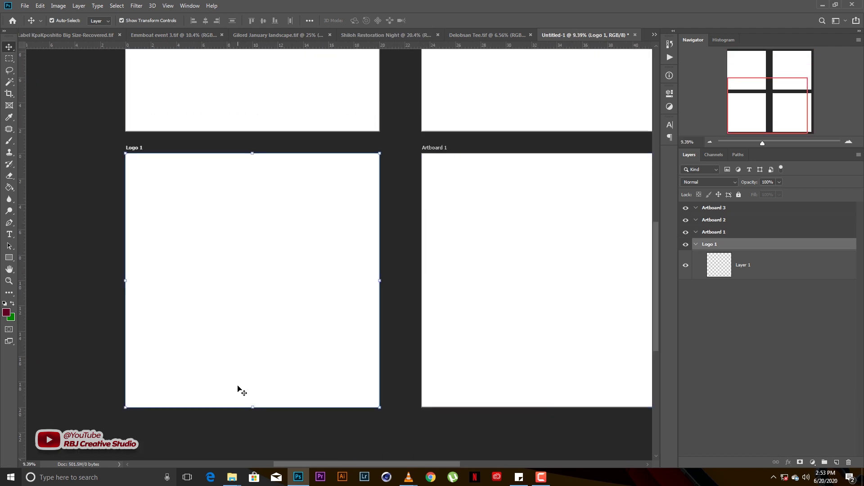
{"action": "mouse_move", "coordinate": [231, 478]}
{"action": "left_click", "coordinate": [94, 425]}
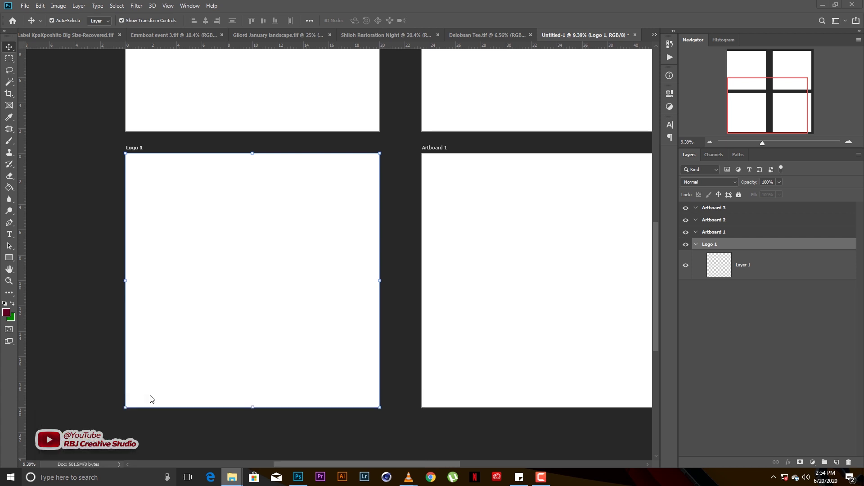
{"action": "left_click", "coordinate": [208, 348]}
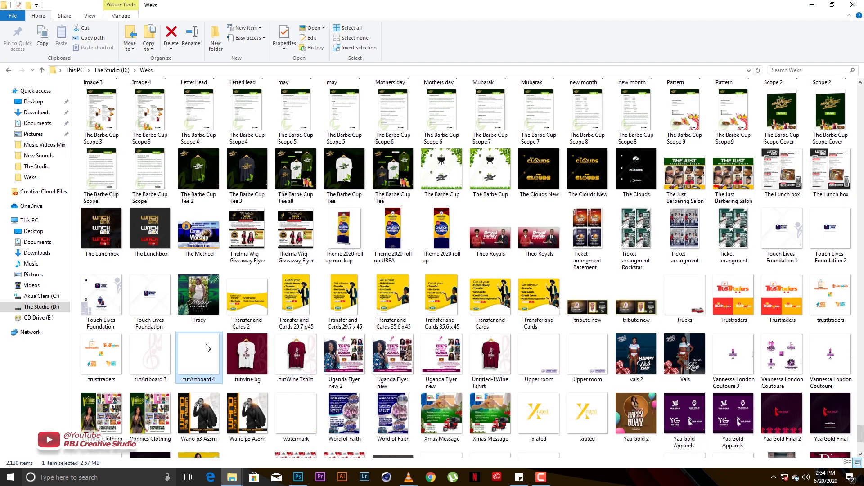
{"action": "scroll", "coordinate": [207, 348], "scroll_direction": "up", "scroll_amount": 20}
{"action": "left_click", "coordinate": [537, 252]}
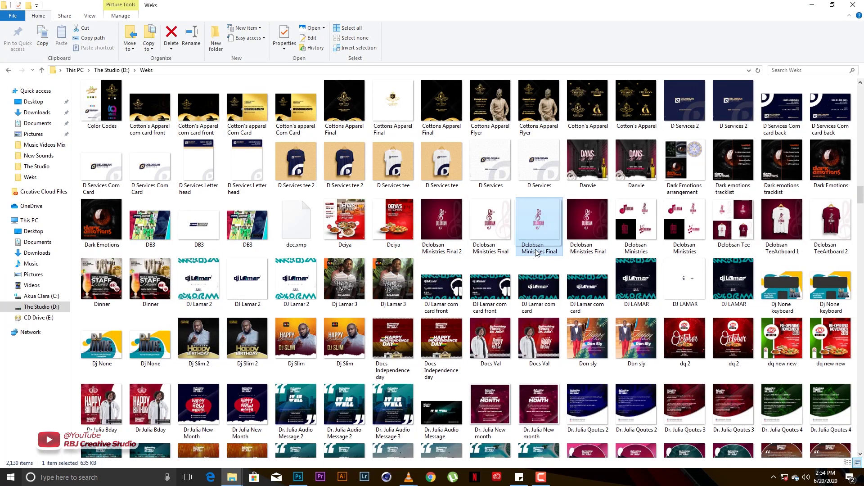
{"action": "left_click_drag", "start_coordinate": [537, 253], "coordinate": [276, 309]}
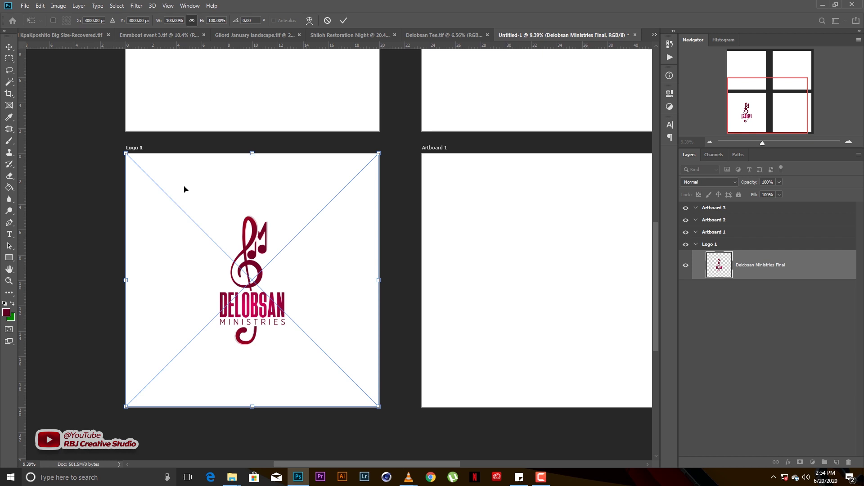
Step: Commit the placed Delobsan Ministries Final logo on the Logo 1 artboard
{"action": "key", "text": "Return"}
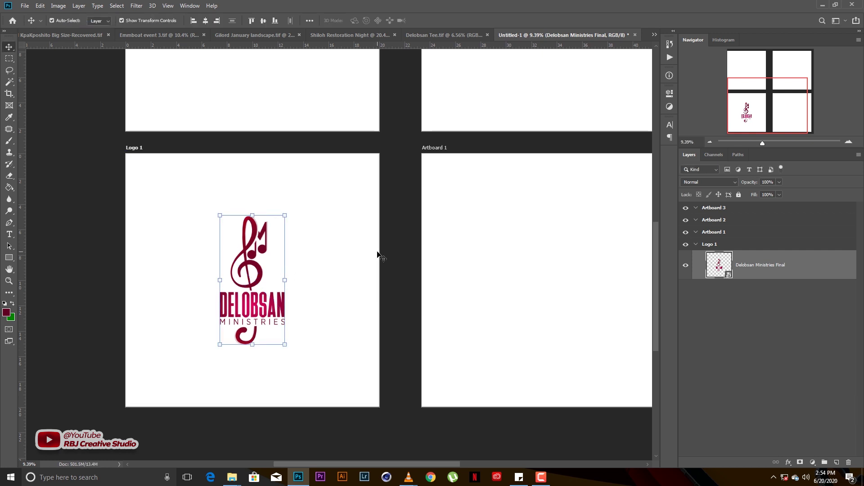
{"action": "scroll", "coordinate": [315, 249], "scroll_direction": "right", "scroll_amount": 3}
{"action": "scroll", "coordinate": [316, 250], "scroll_direction": "down", "scroll_amount": 1}
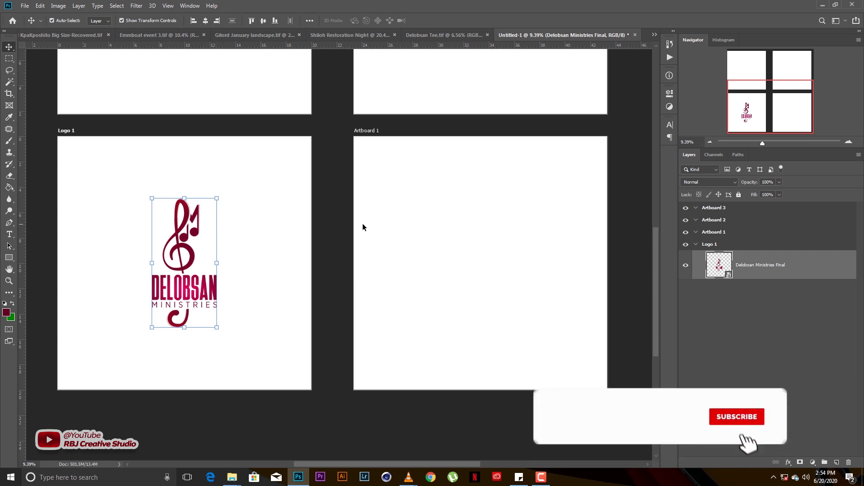
Step: Rename Artboard 1, 2 and 3 to Logo 2, Logo 3 and Logo 4
{"action": "left_click", "coordinate": [374, 131]}
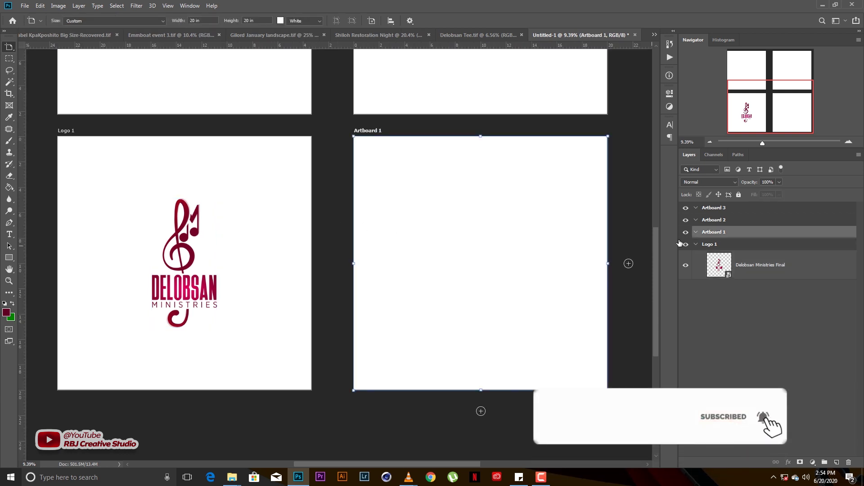
{"action": "double_click", "coordinate": [713, 232]}
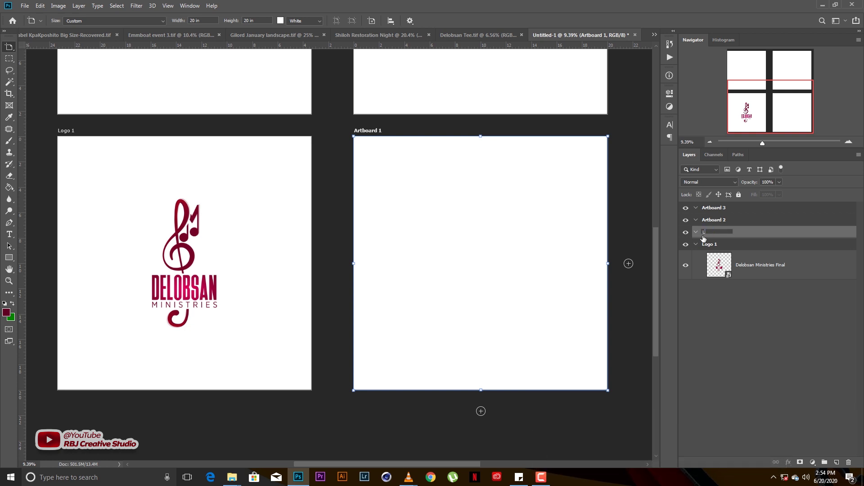
{"action": "type", "text": "Logo 2"}
{"action": "key", "text": "Return"}
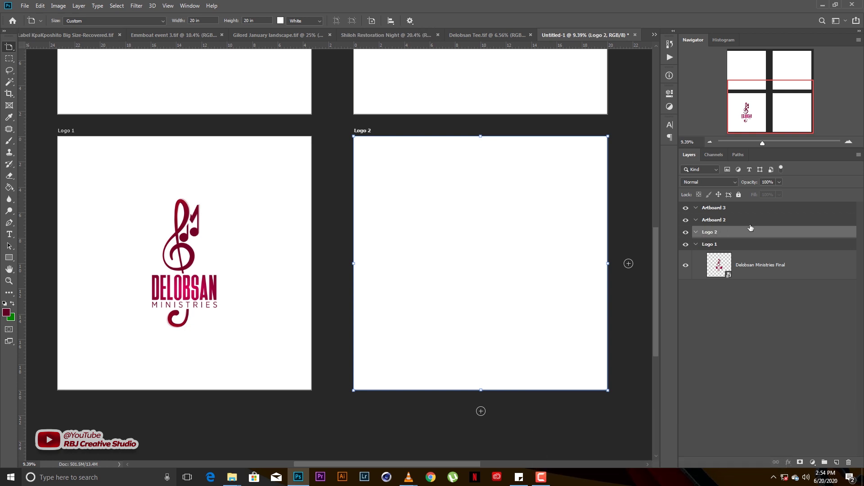
{"action": "double_click", "coordinate": [717, 221]}
{"action": "type", "text": "Lo"}
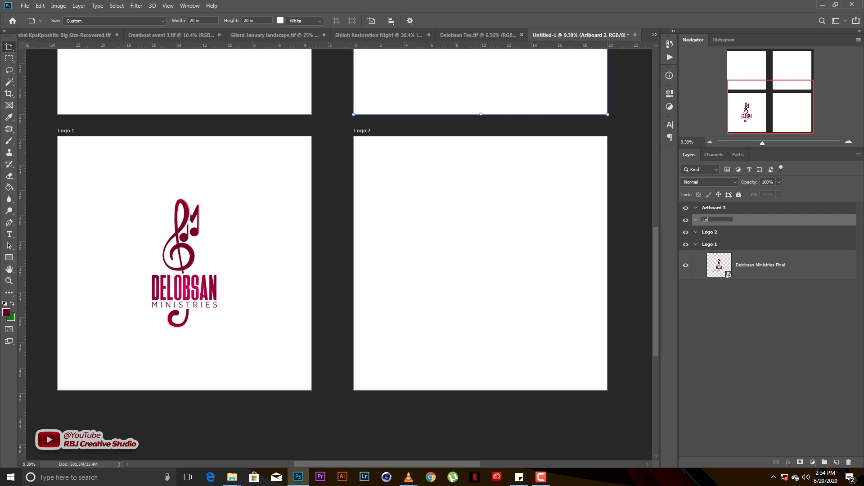
{"action": "type", "text": "go 3"}
{"action": "key", "text": "Return"}
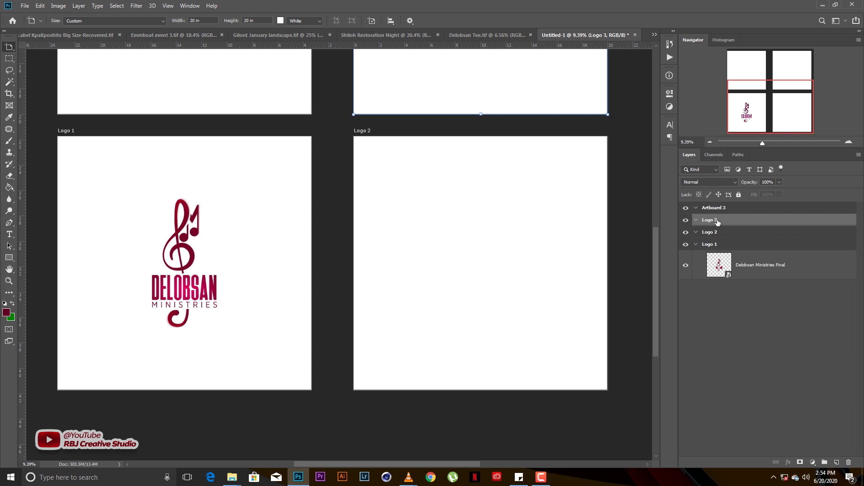
{"action": "double_click", "coordinate": [722, 209]}
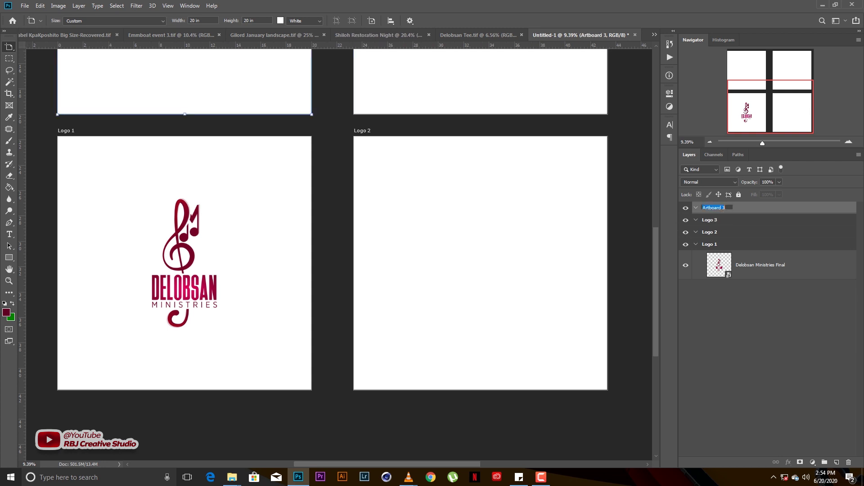
{"action": "type", "text": "Logo 4"}
{"action": "key", "text": "Return"}
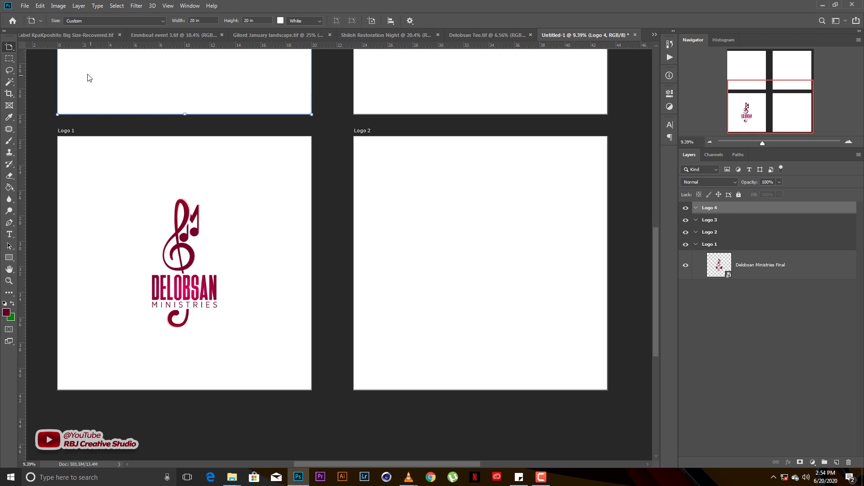
Step: Copy the logo from Logo 1 into the Logo 2 artboard with the Move tool
{"action": "right_click", "coordinate": [8, 47]}
{"action": "left_click", "coordinate": [43, 48]}
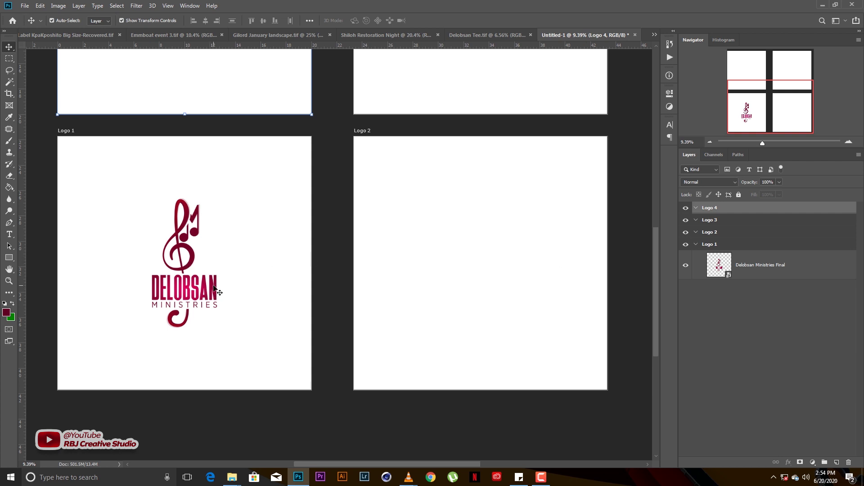
{"action": "left_click_drag", "start_coordinate": [213, 288], "coordinate": [509, 293]}
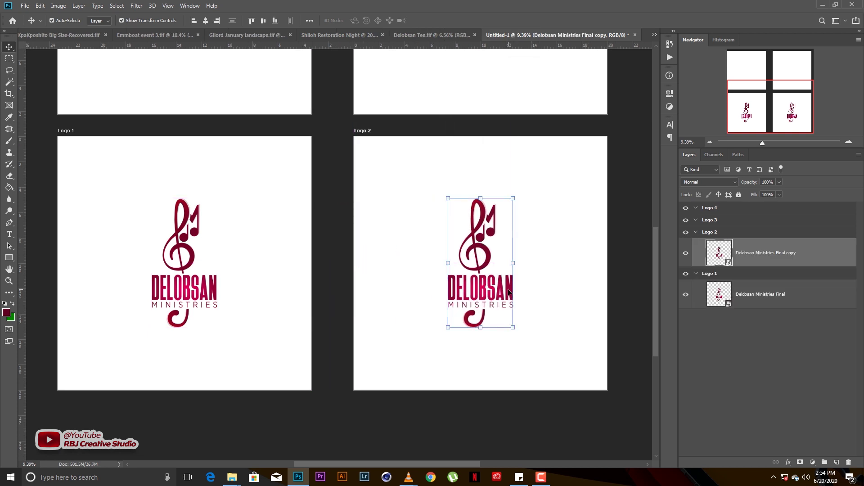
{"action": "scroll", "coordinate": [415, 293], "scroll_direction": "up", "scroll_amount": 1}
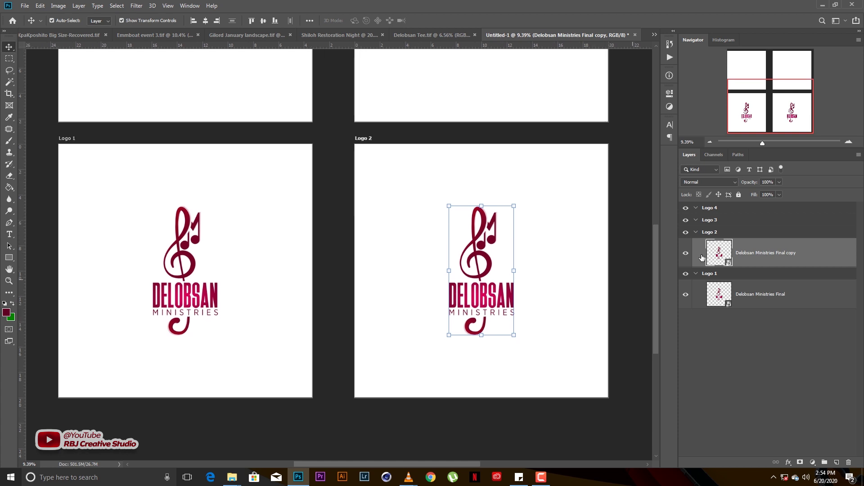
{"action": "left_click", "coordinate": [723, 235]}
{"action": "left_click", "coordinate": [518, 251]}
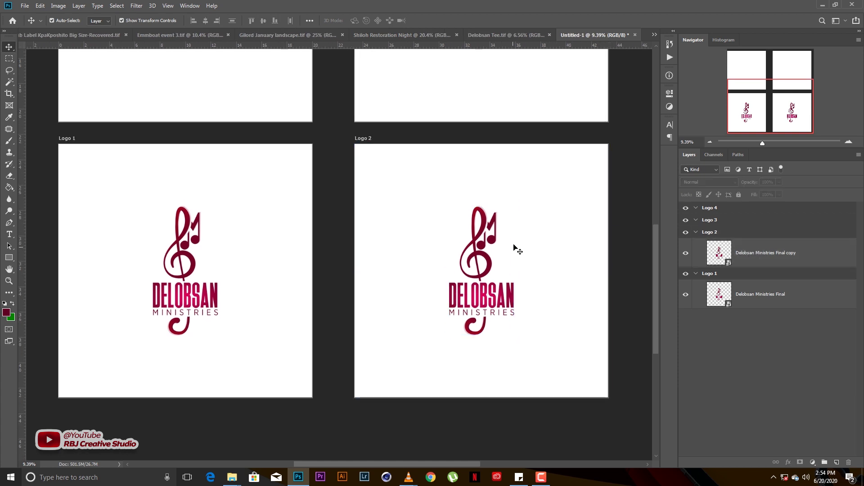
{"action": "left_click_drag", "start_coordinate": [351, 216], "coordinate": [421, 274]}
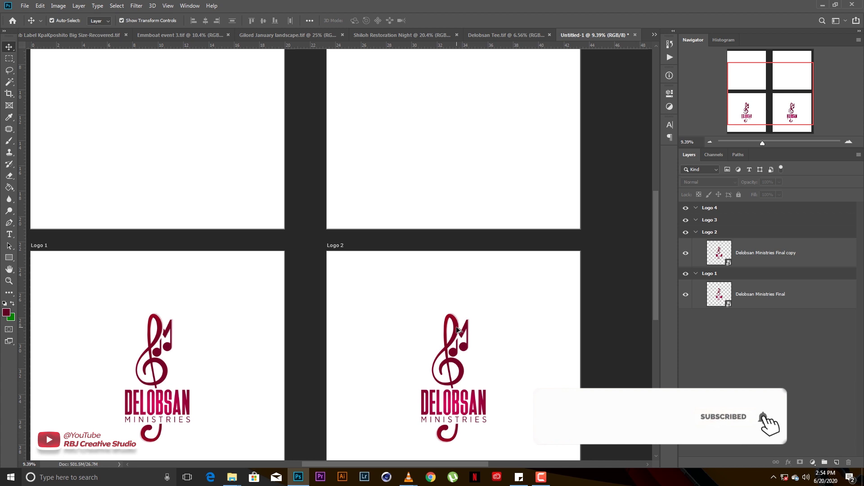
Step: Copy the logo onto the Logo 3 and Logo 4 artboards and centre each copy
{"action": "left_click_drag", "start_coordinate": [457, 330], "coordinate": [453, 68]}
{"action": "scroll", "coordinate": [477, 251], "scroll_direction": "up", "scroll_amount": 3}
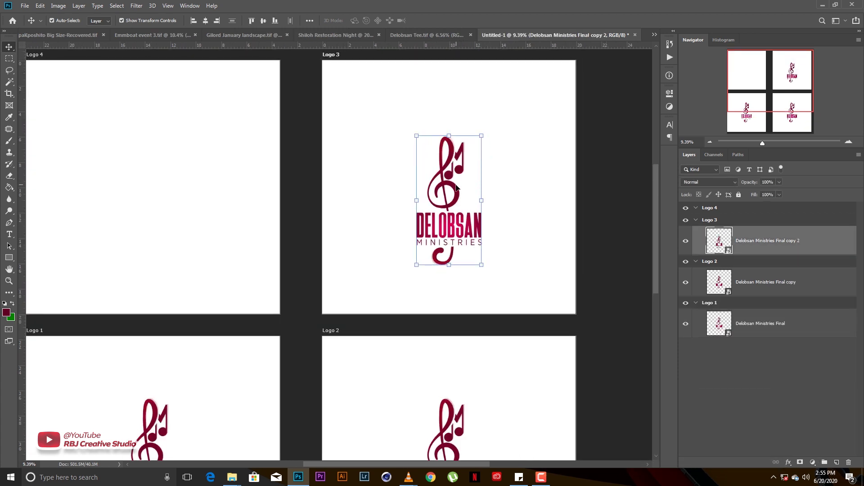
{"action": "left_click_drag", "start_coordinate": [456, 188], "coordinate": [115, 176]}
{"action": "scroll", "coordinate": [367, 224], "scroll_direction": "down", "scroll_amount": 2}
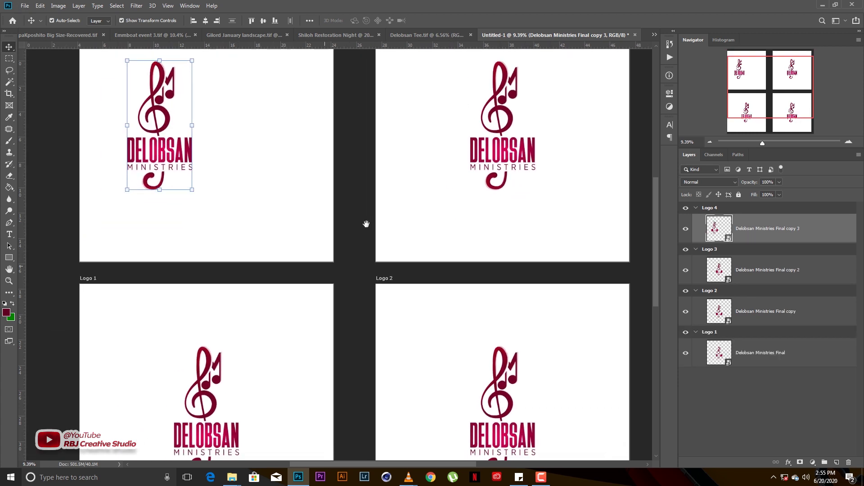
{"action": "left_click_drag", "start_coordinate": [384, 237], "coordinate": [322, 216]}
{"action": "left_click_drag", "start_coordinate": [158, 125], "coordinate": [185, 125]}
{"action": "left_click_drag", "start_coordinate": [359, 204], "coordinate": [347, 172]}
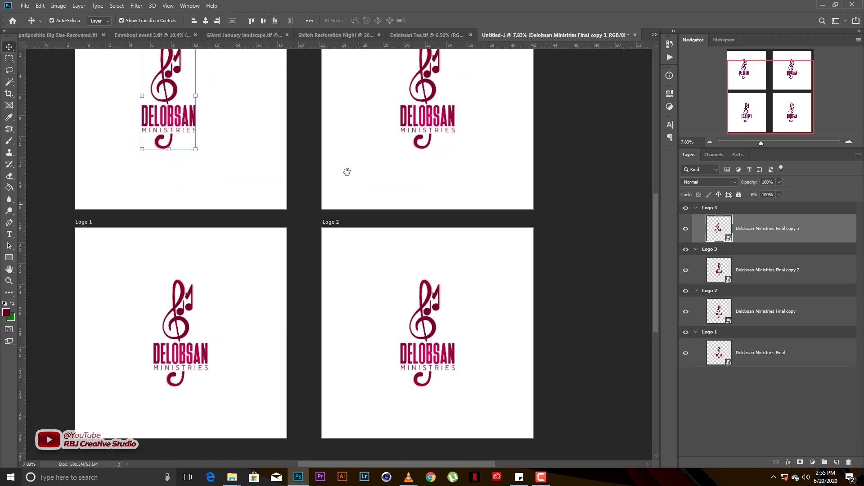
Step: Give the Logo 2 logo a dark navy (#080051) Color Overlay
{"action": "left_click", "coordinate": [450, 285]}
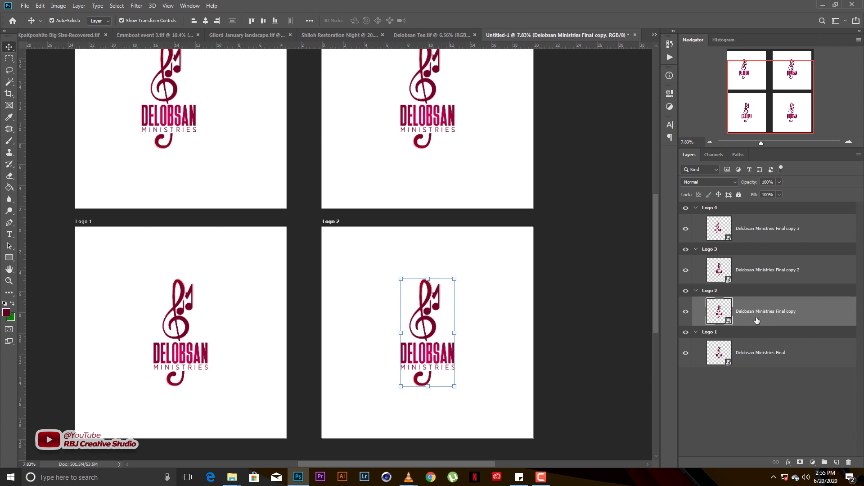
{"action": "left_click", "coordinate": [788, 462]}
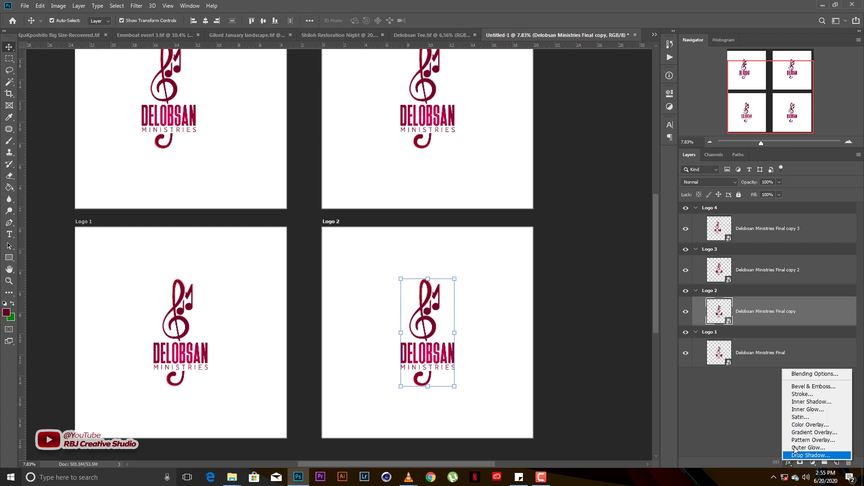
{"action": "left_click", "coordinate": [812, 424]}
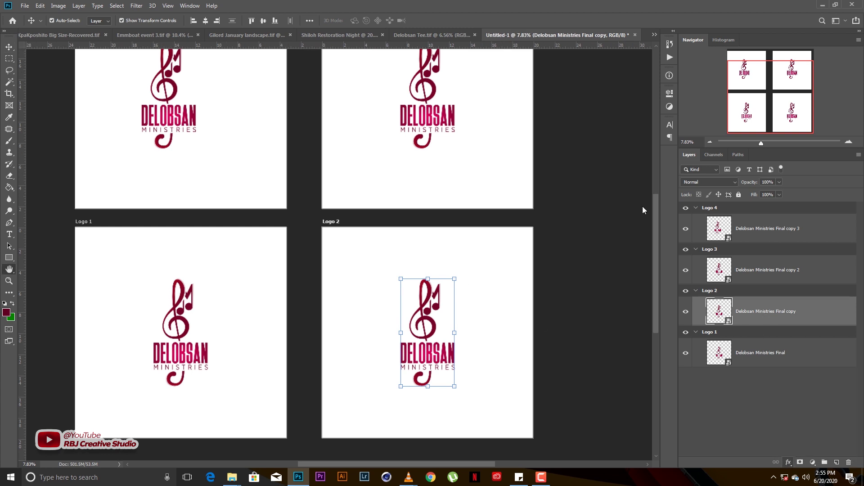
{"action": "left_click", "coordinate": [726, 164]}
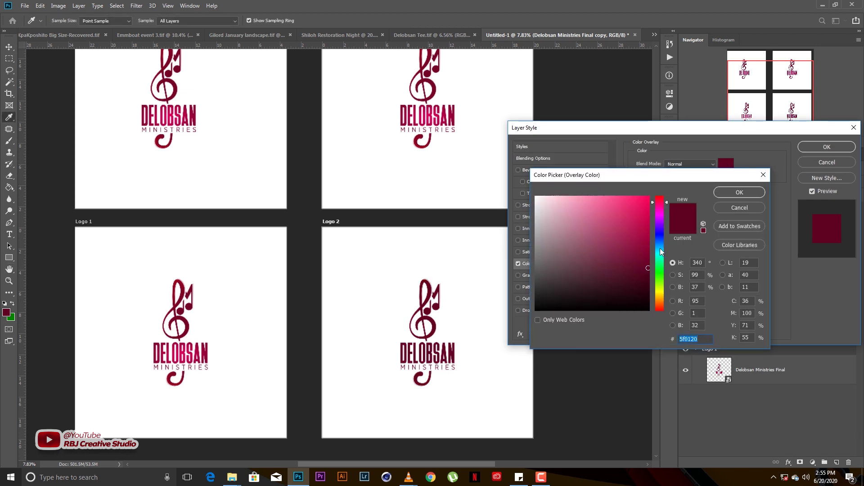
{"action": "left_click_drag", "start_coordinate": [660, 253], "coordinate": [660, 232]}
{"action": "left_click", "coordinate": [651, 273]}
{"action": "key", "text": "Return"}
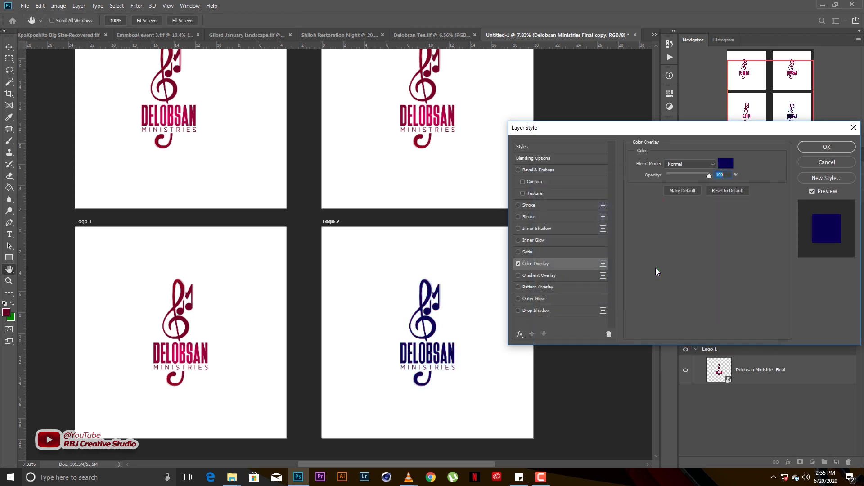
{"action": "key", "text": "Return"}
{"action": "left_click_drag", "start_coordinate": [377, 243], "coordinate": [500, 337]}
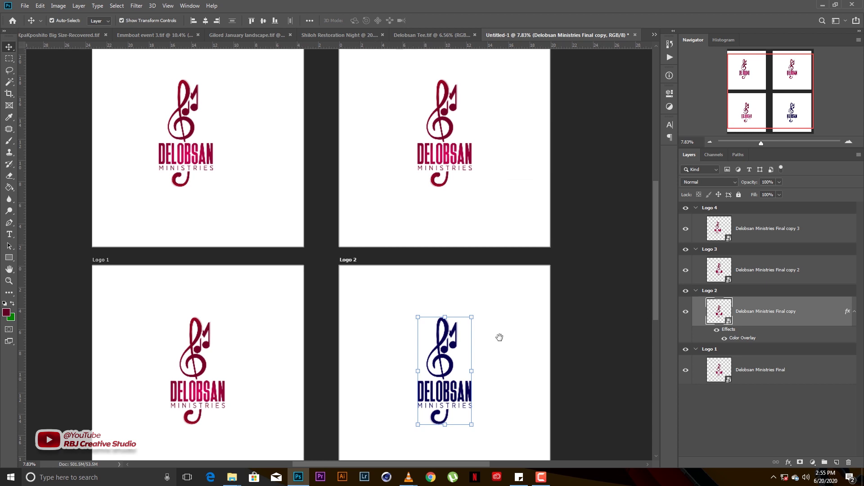
Step: Apply a green (#00720d) Color Overlay to the Logo 3 logo
{"action": "left_click", "coordinate": [804, 282]}
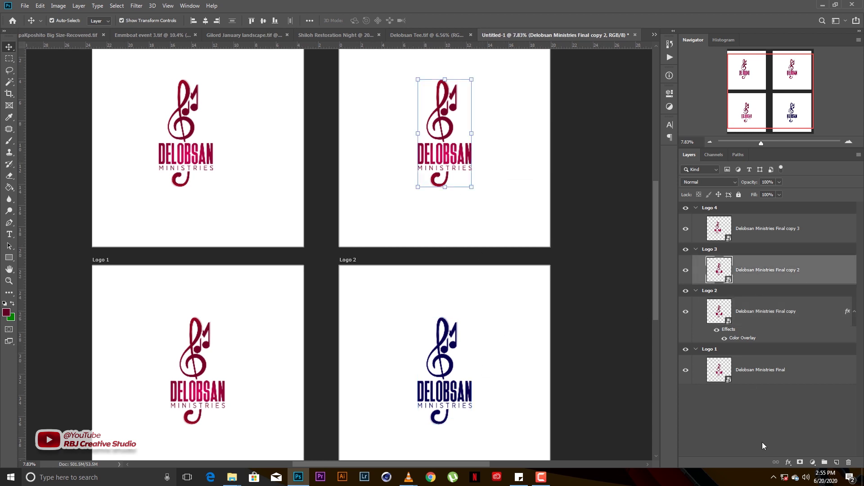
{"action": "left_click", "coordinate": [789, 462]}
{"action": "left_click", "coordinate": [634, 238]}
{"action": "left_click", "coordinate": [728, 164]}
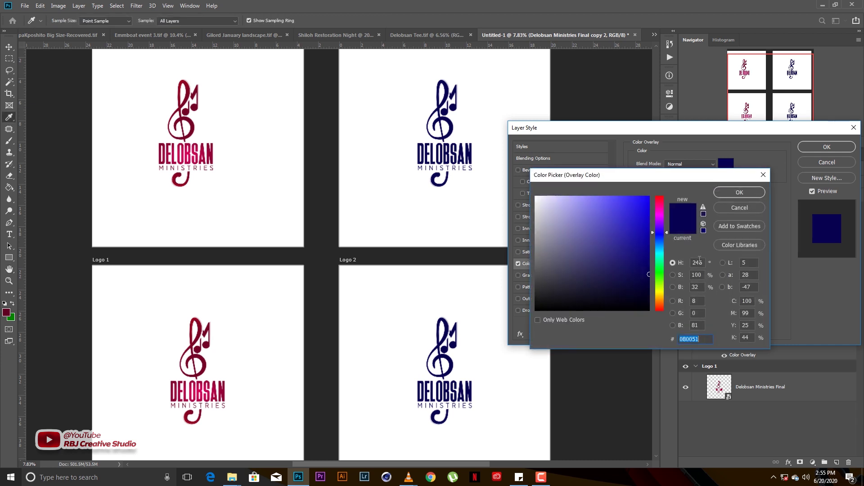
{"action": "left_click", "coordinate": [660, 273]}
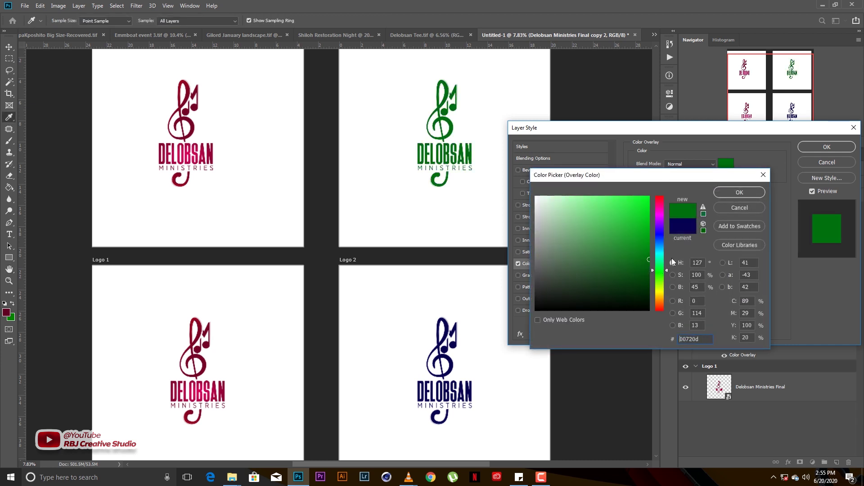
{"action": "key", "text": "Return"}
{"action": "key", "text": "Return"}
{"action": "left_click", "coordinate": [212, 151]}
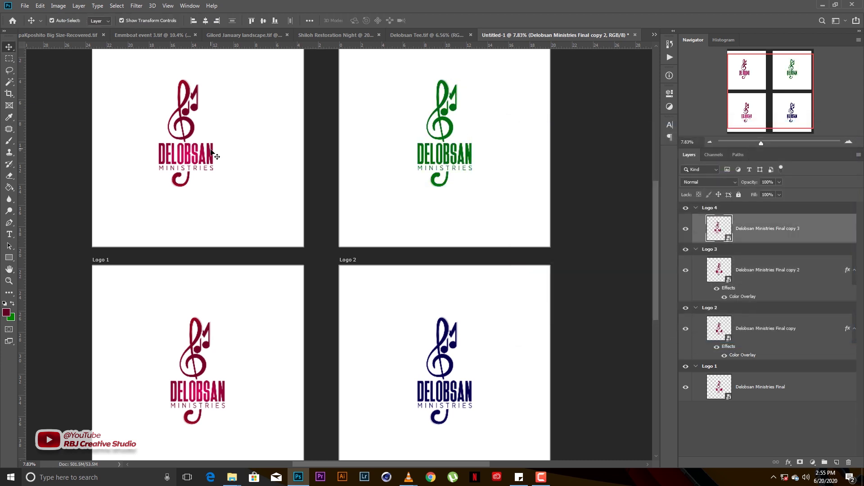
Step: Give the Logo 4 logo a teal Color Overlay (#02a3c5)
{"action": "left_click", "coordinate": [787, 463]}
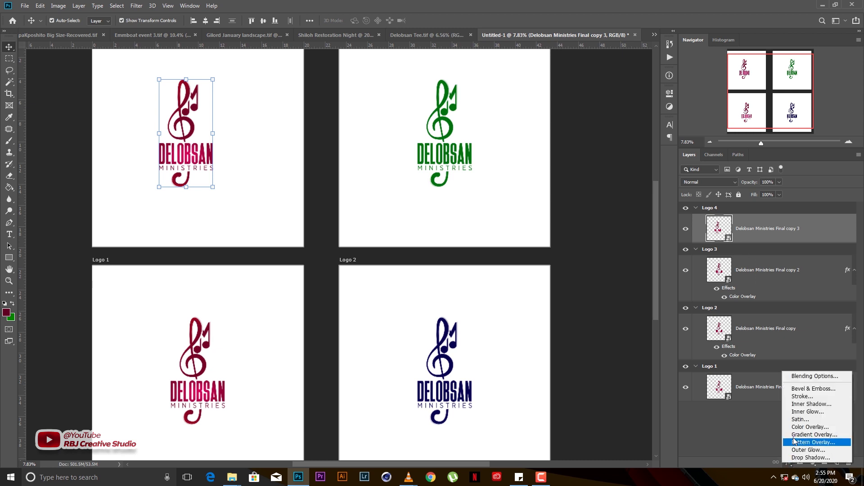
{"action": "left_click", "coordinate": [524, 264]}
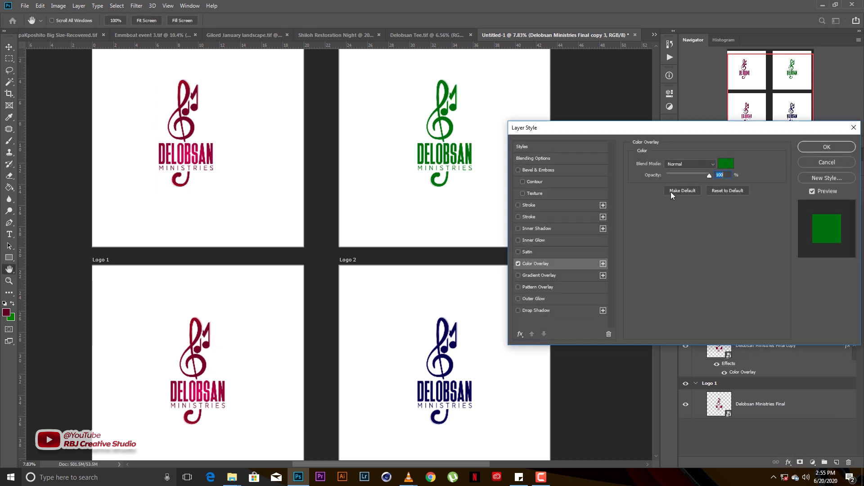
{"action": "left_click", "coordinate": [726, 164]}
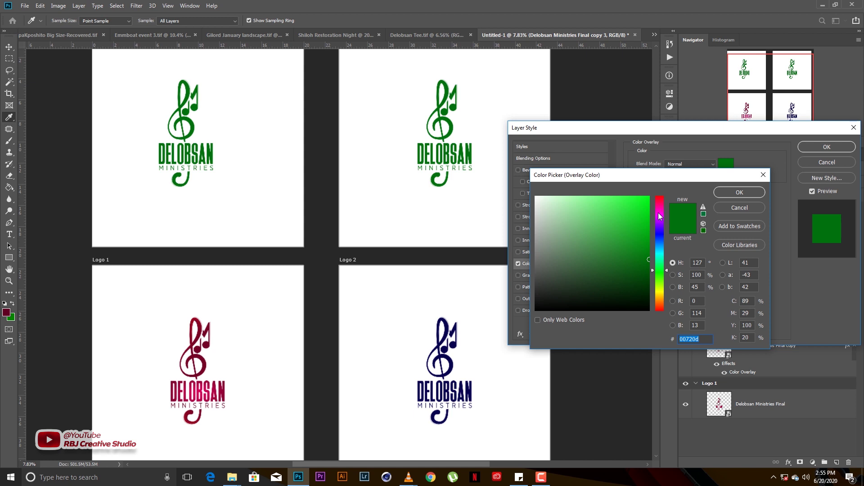
{"action": "left_click_drag", "start_coordinate": [661, 255], "coordinate": [660, 231]}
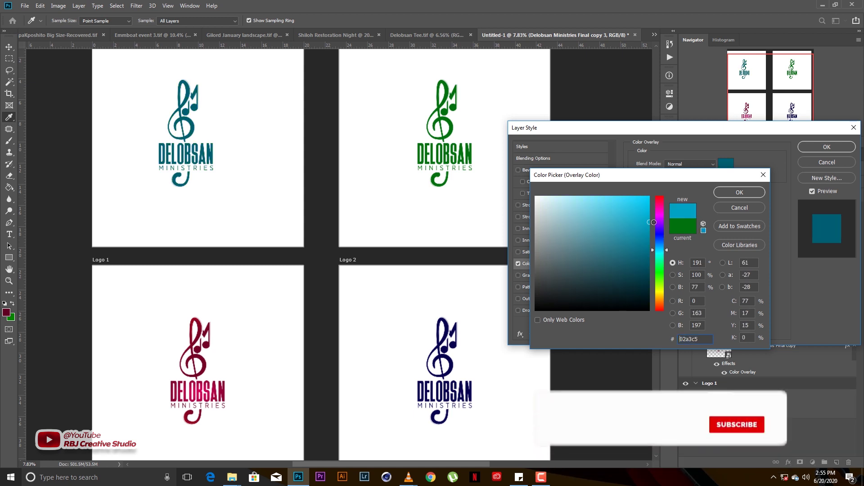
{"action": "key", "text": "Return"}
{"action": "key", "text": "Return"}
{"action": "key", "text": "v"}
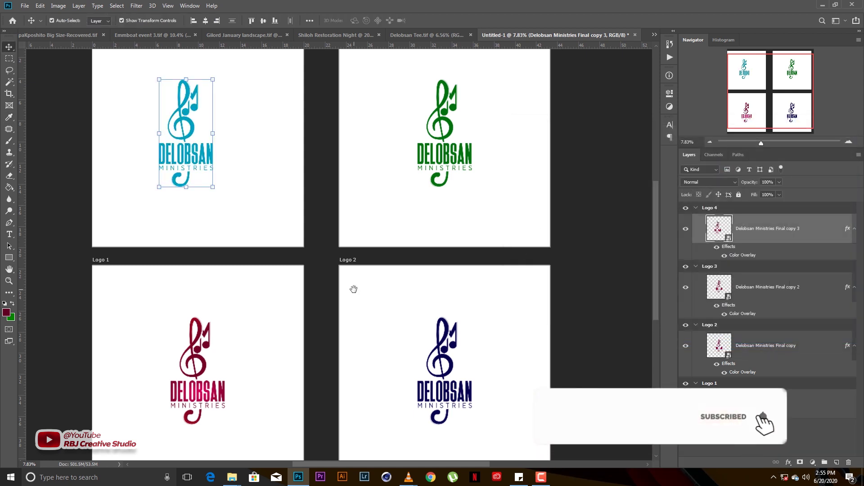
Step: Nudge the teal Logo 4 logo slightly to the right, then deselect it
{"action": "scroll", "coordinate": [353, 287], "scroll_direction": "down", "scroll_amount": 1}
{"action": "scroll", "coordinate": [359, 285], "scroll_direction": "down", "scroll_amount": 1}
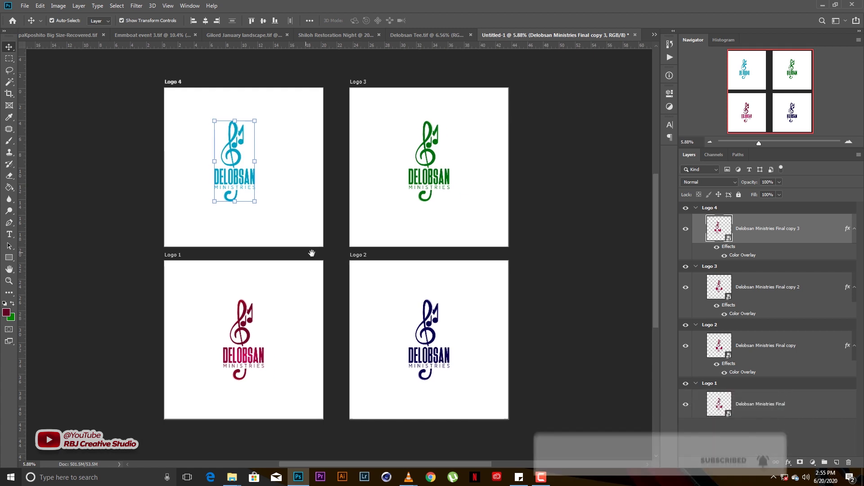
{"action": "left_click", "coordinate": [597, 211]}
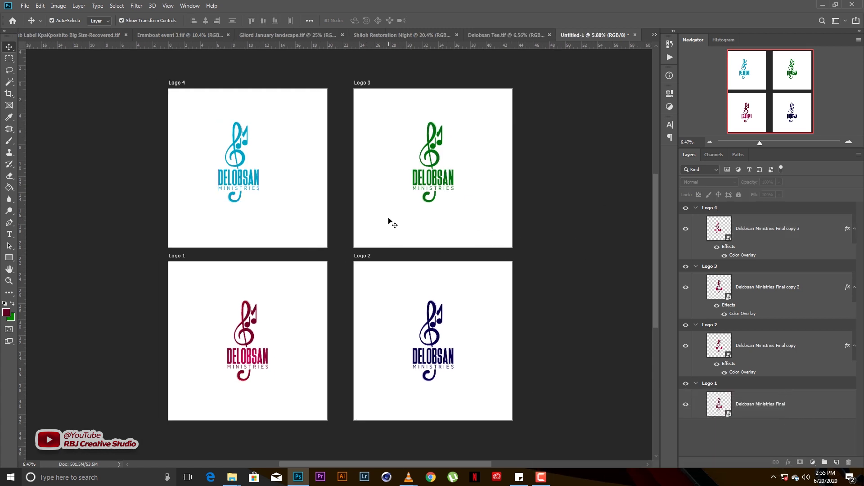
{"action": "scroll", "coordinate": [342, 264], "scroll_direction": "up", "scroll_amount": 1}
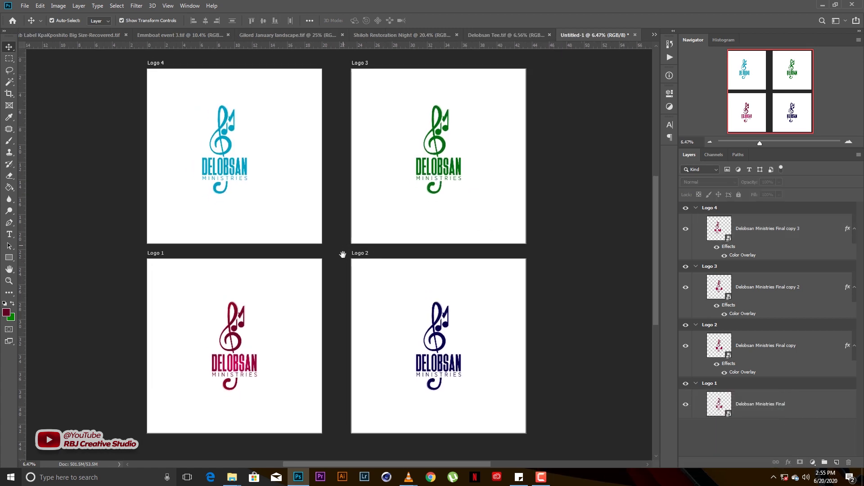
{"action": "scroll", "coordinate": [343, 251], "scroll_direction": "up", "scroll_amount": 1}
{"action": "left_click", "coordinate": [247, 174]}
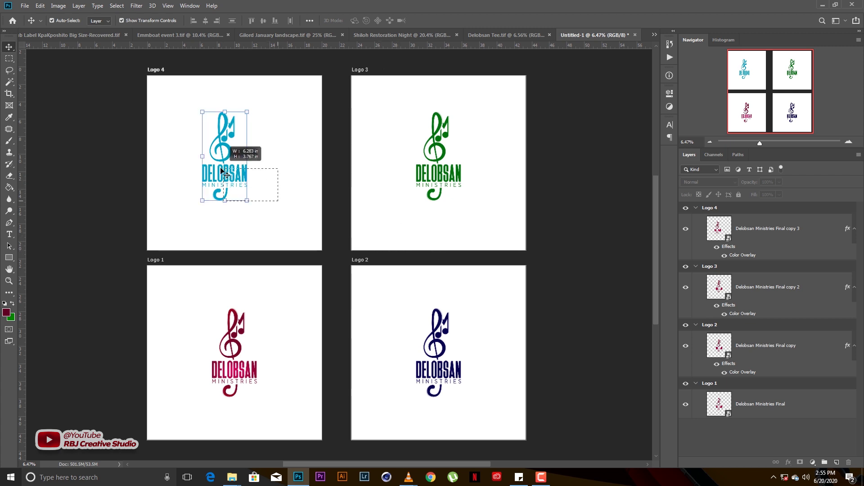
{"action": "key", "text": "shift+Right"}
{"action": "key", "text": "shift+Right"}
{"action": "key", "text": "shift+Right"}
{"action": "key", "text": "shift+Right"}
{"action": "key", "text": "shift+Right"}
{"action": "key", "text": "shift+Right"}
{"action": "key", "text": "shift+Right"}
{"action": "key", "text": "shift+Right"}
{"action": "key", "text": "shift+Right"}
{"action": "key", "text": "shift+Right"}
{"action": "key", "text": "shift+Right"}
{"action": "key", "text": "shift+Right"}
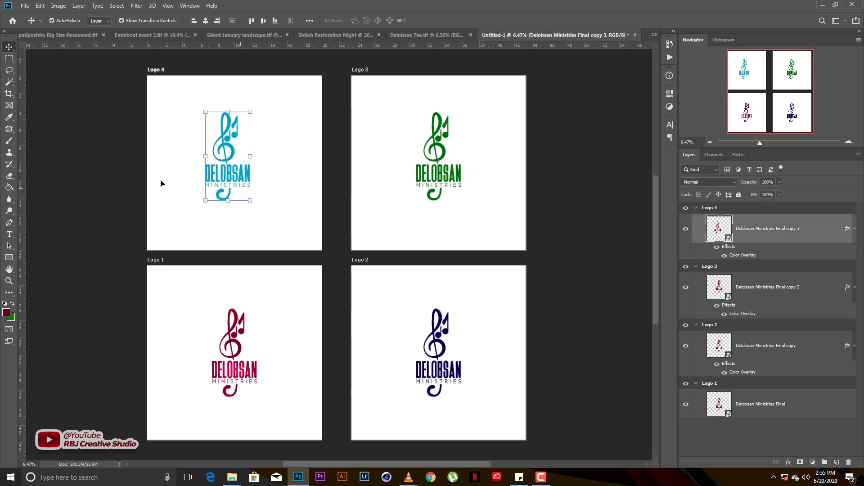
{"action": "left_click", "coordinate": [121, 151]}
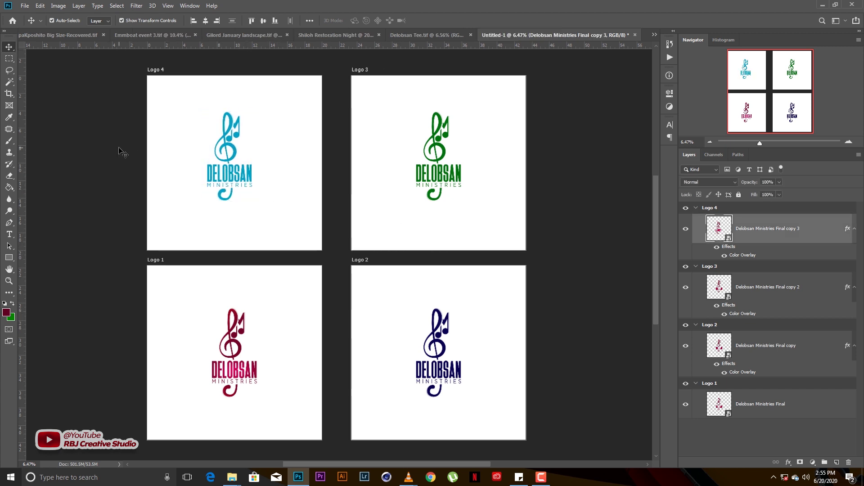
Step: Export the artboards as JPEG files to D:\Weks with Artboards to Files
{"action": "left_click", "coordinate": [25, 6]}
{"action": "mouse_move", "coordinate": [56, 129]}
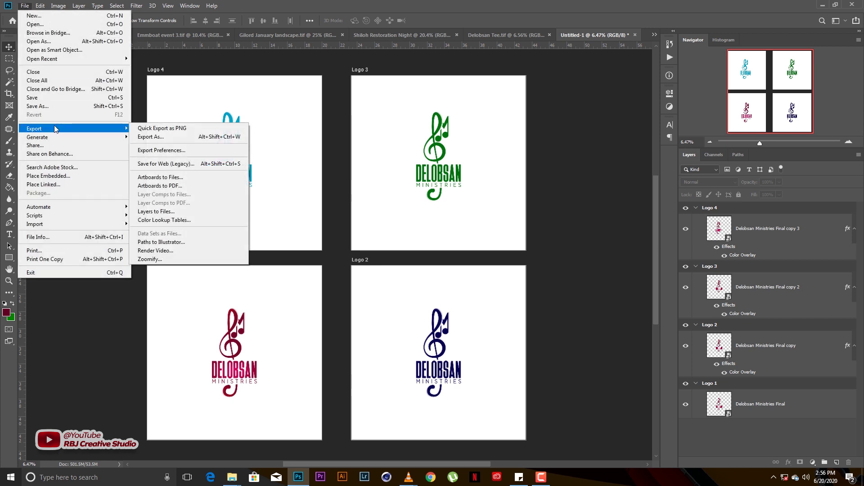
{"action": "left_click", "coordinate": [162, 178]}
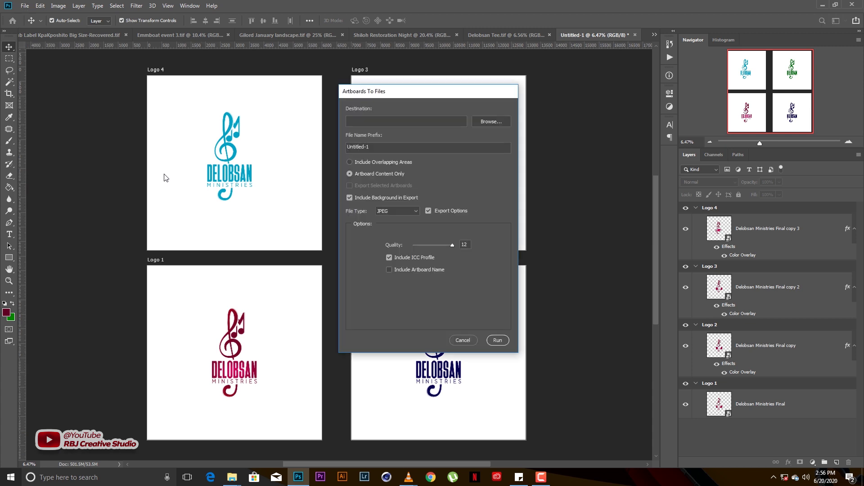
{"action": "left_click", "coordinate": [495, 123]}
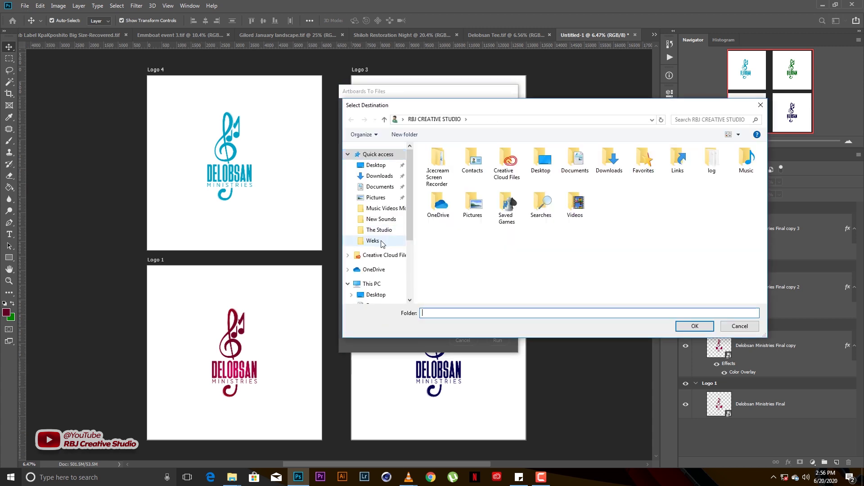
{"action": "left_click", "coordinate": [372, 241]}
{"action": "left_click", "coordinate": [694, 325]}
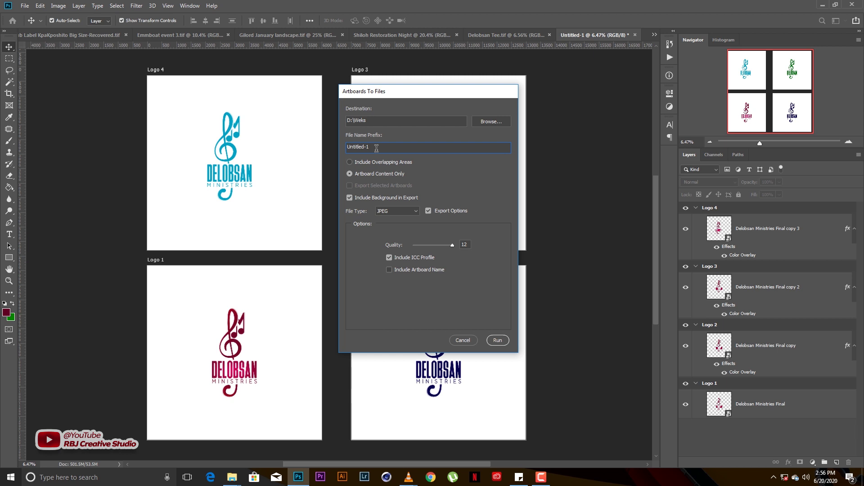
{"action": "left_click_drag", "start_coordinate": [376, 151], "coordinate": [319, 153]}
{"action": "key", "text": "Return"}
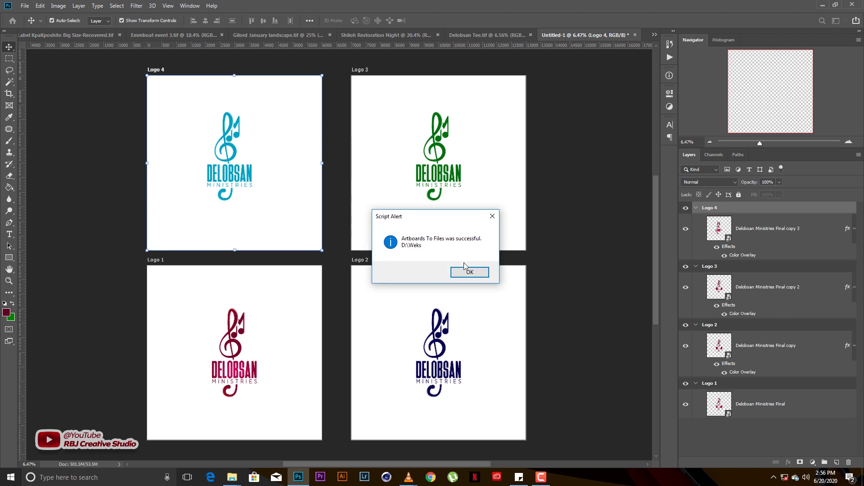
{"action": "left_click", "coordinate": [469, 272]}
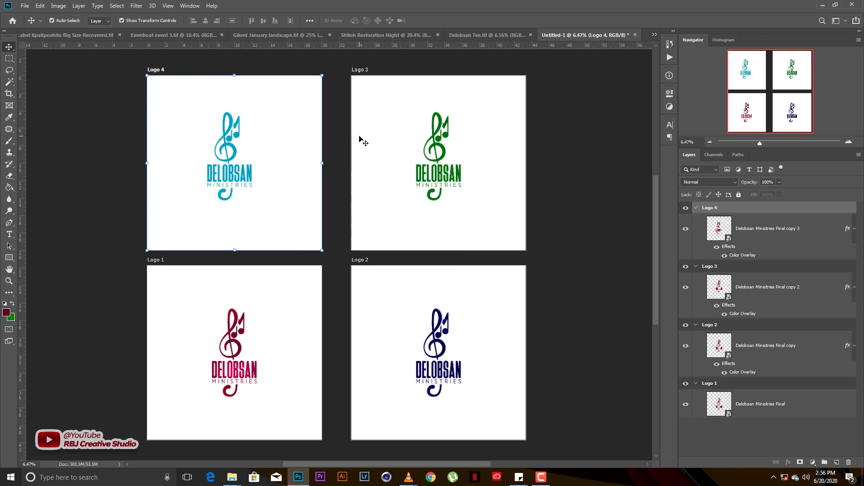
Step: Reopen Artboards to Files with destination D:\Weks and file name prefix 'Logo new'
{"action": "left_click", "coordinate": [23, 5]}
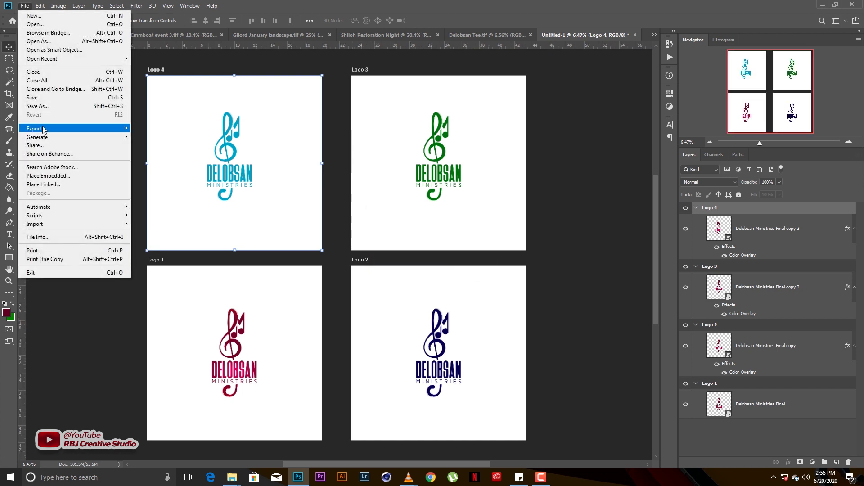
{"action": "mouse_move", "coordinate": [45, 130]}
{"action": "left_click", "coordinate": [172, 165]}
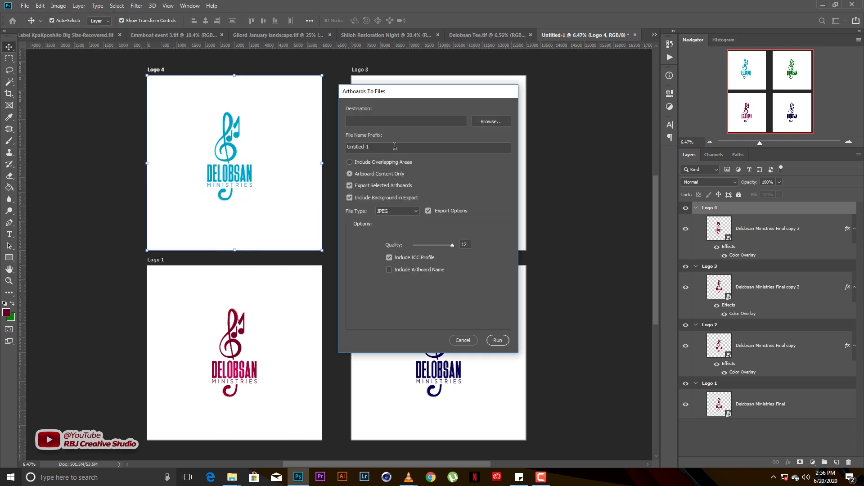
{"action": "left_click", "coordinate": [494, 125]}
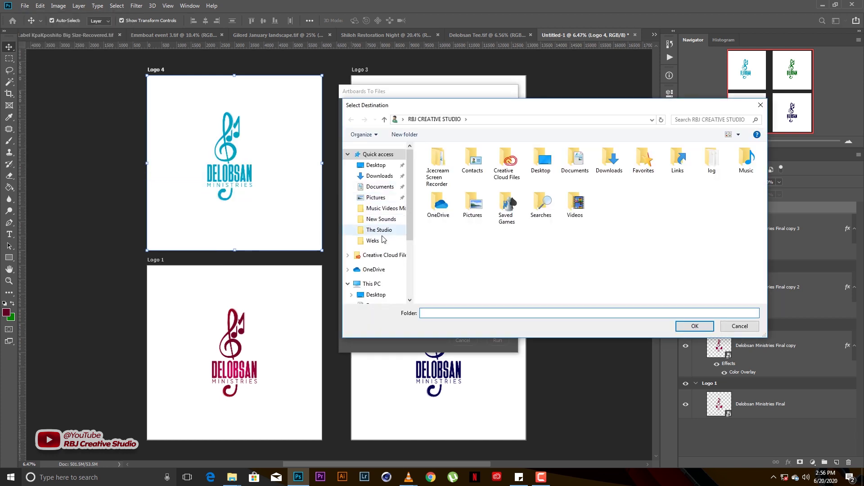
{"action": "left_click", "coordinate": [401, 242]}
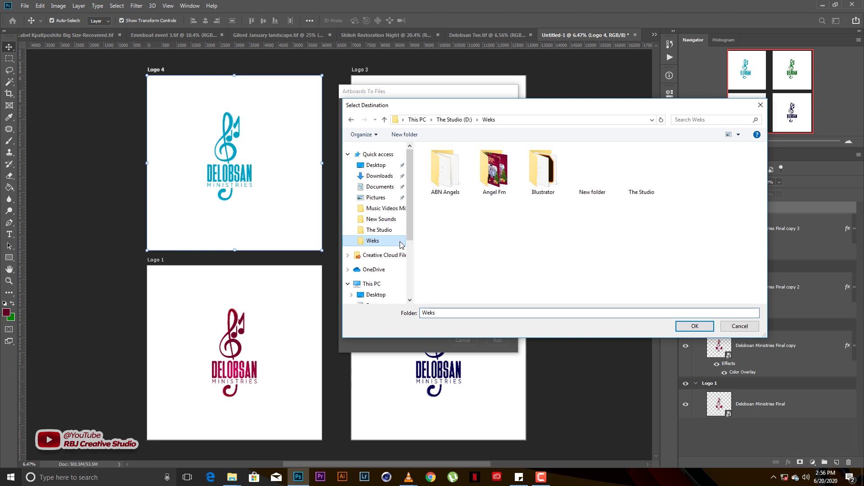
{"action": "left_click", "coordinate": [694, 327]}
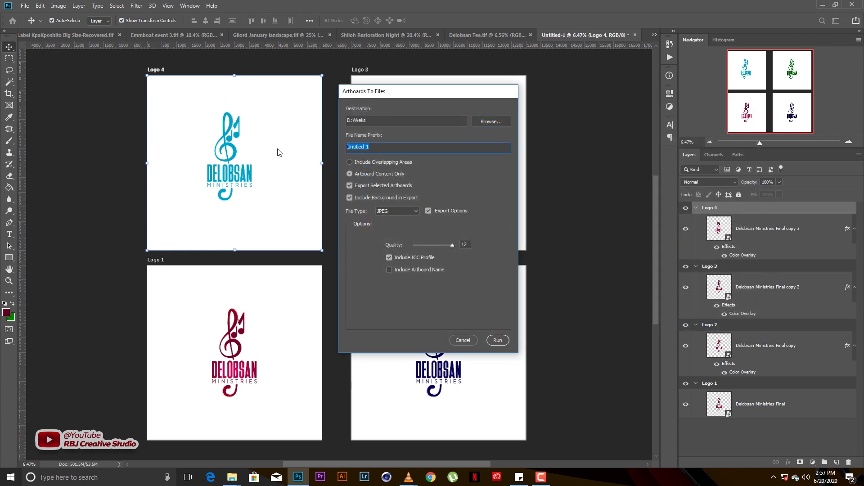
{"action": "type", "text": "Logo "}
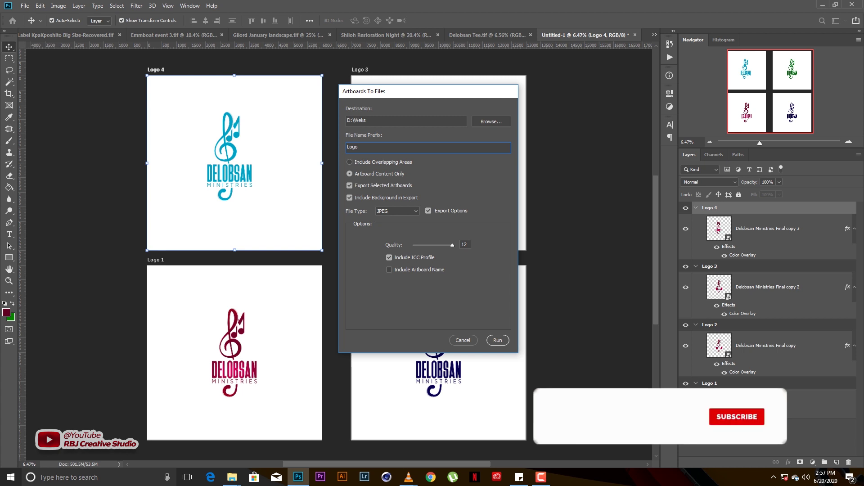
{"action": "type", "text": "new"}
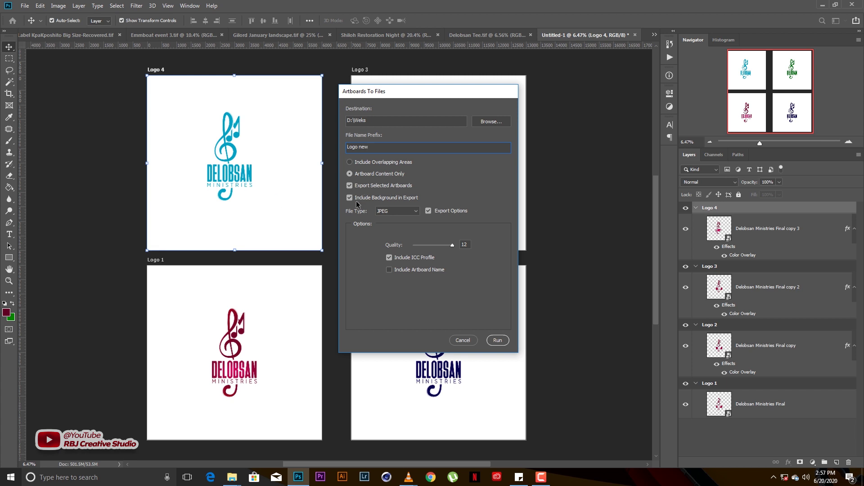
Step: Keep JPEG as the file type and enable Export Options with Include Artboard Name
{"action": "left_click", "coordinate": [416, 212]}
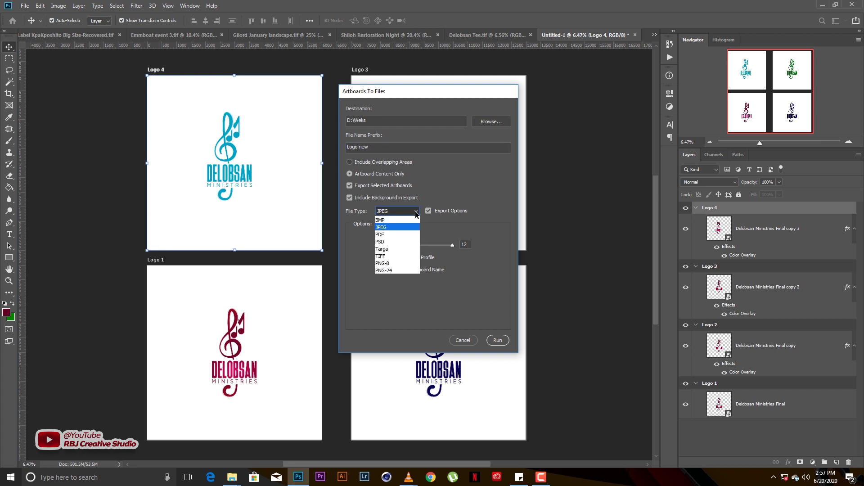
{"action": "left_click", "coordinate": [392, 228]}
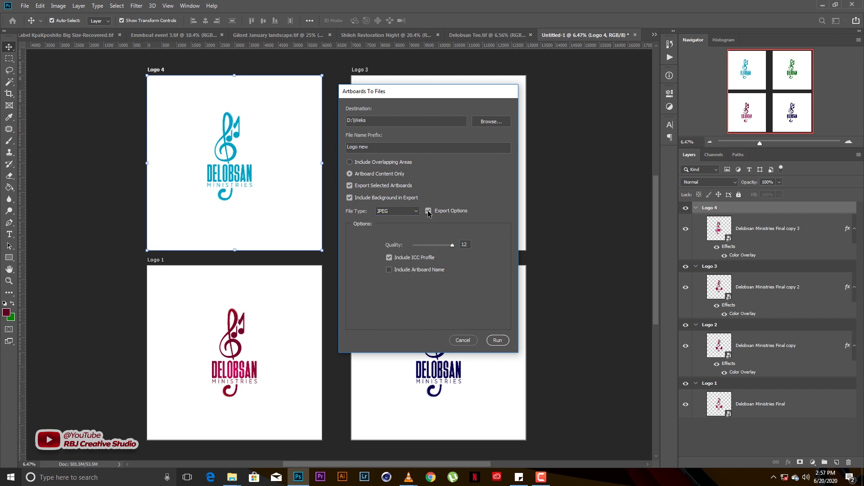
{"action": "left_click", "coordinate": [428, 211]}
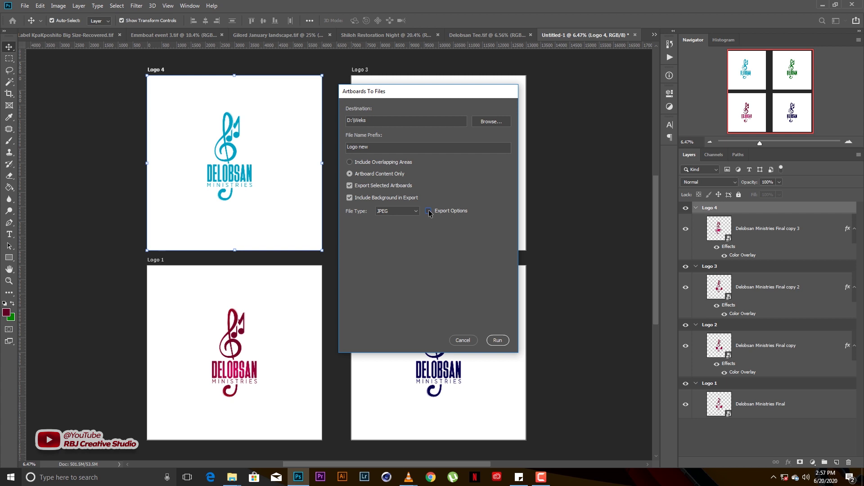
{"action": "left_click", "coordinate": [429, 211]}
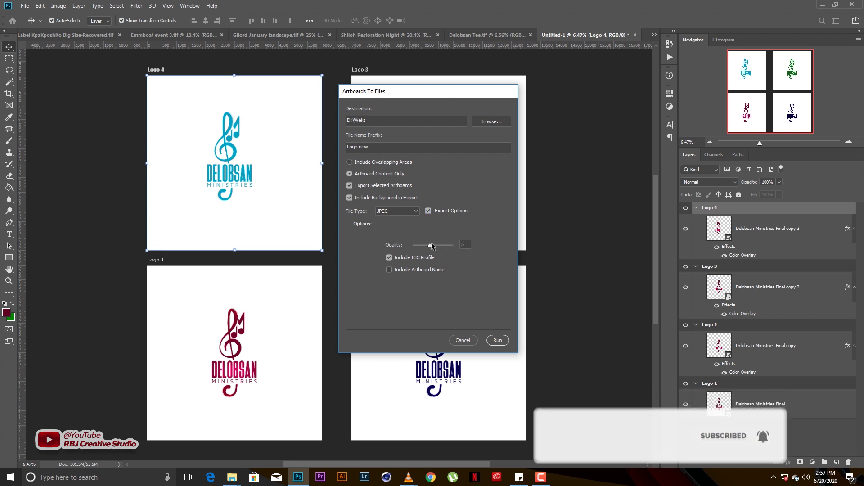
{"action": "left_click", "coordinate": [389, 270]}
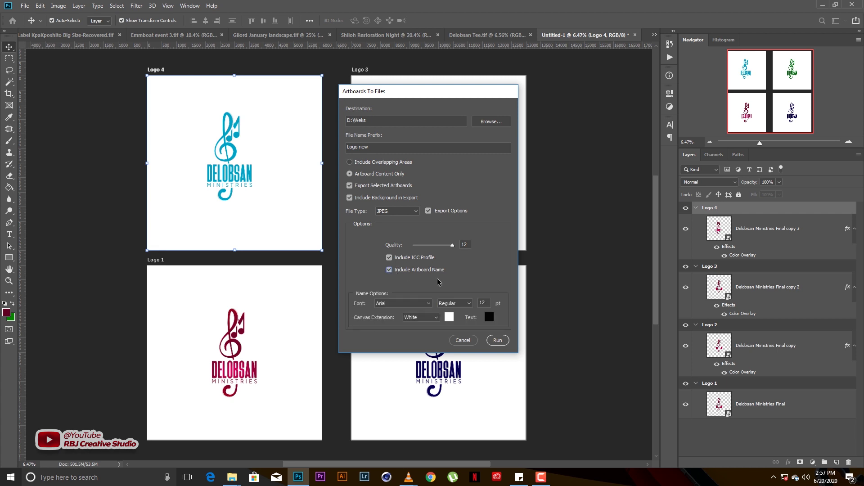
Step: Run the export, dismiss the success alert, and bring up the Weks folder
{"action": "left_click", "coordinate": [497, 341]}
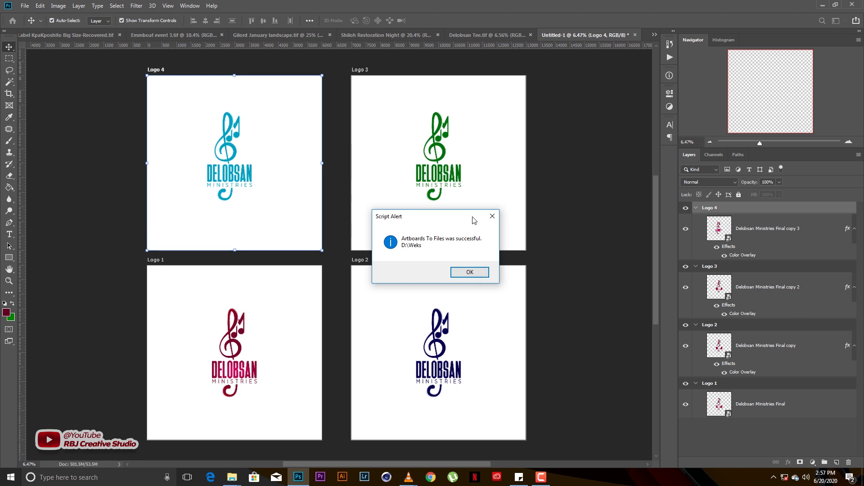
{"action": "left_click", "coordinate": [470, 272]}
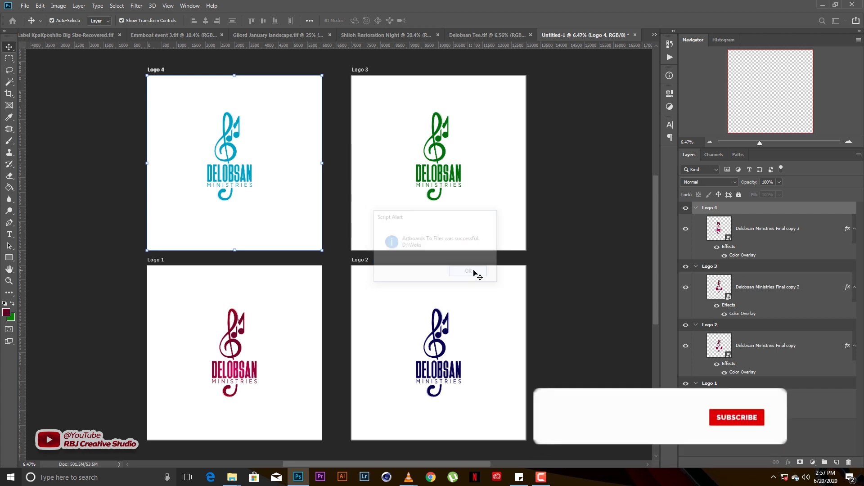
{"action": "mouse_move", "coordinate": [232, 478]}
{"action": "left_click", "coordinate": [222, 405]}
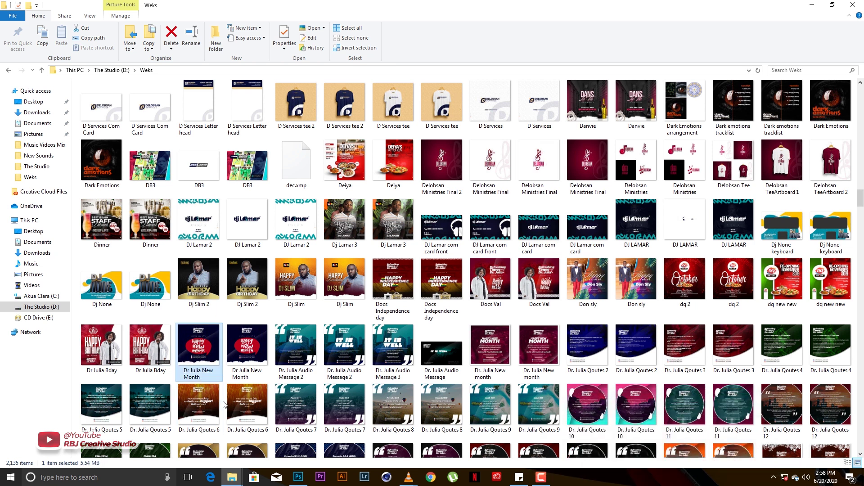
Step: Browse through the exported Logo images in the Weks folder
{"action": "key", "text": "l"}
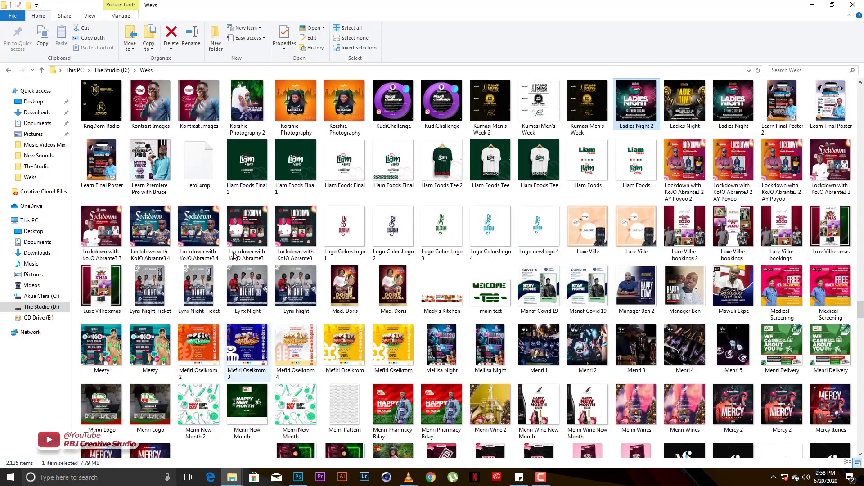
{"action": "left_click", "coordinate": [355, 230]}
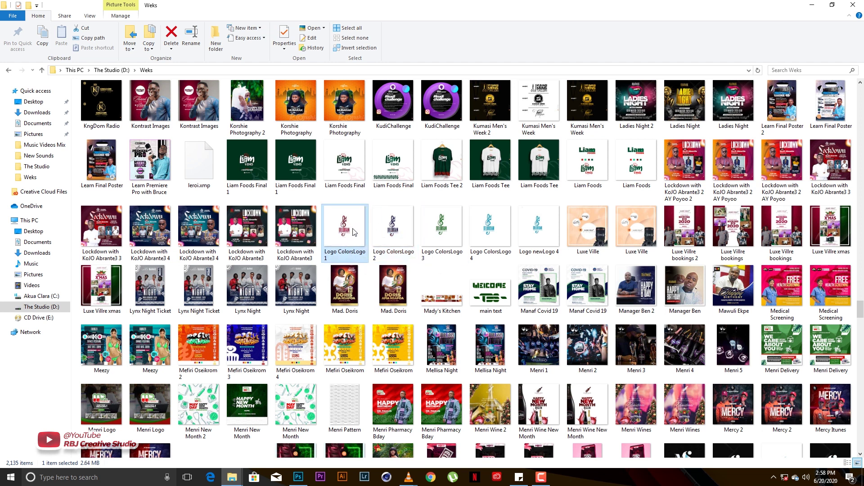
{"action": "left_click", "coordinate": [399, 234]}
{"action": "key", "text": "Left"}
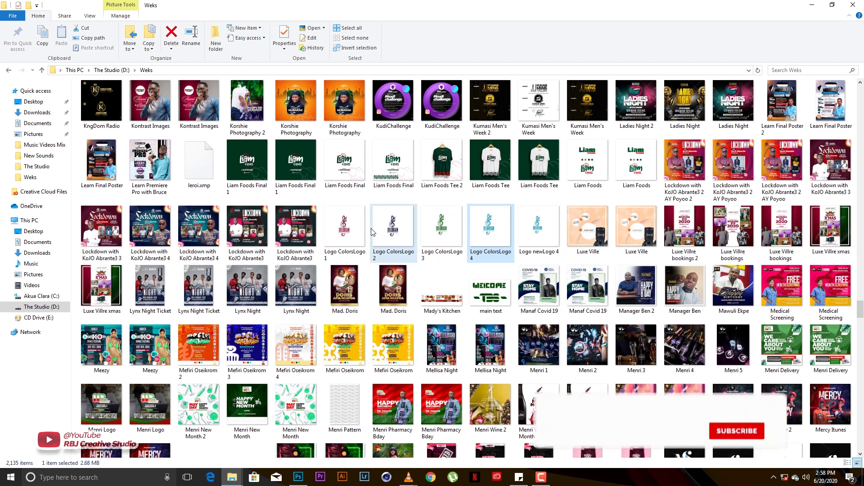
{"action": "left_click", "coordinate": [297, 480]}
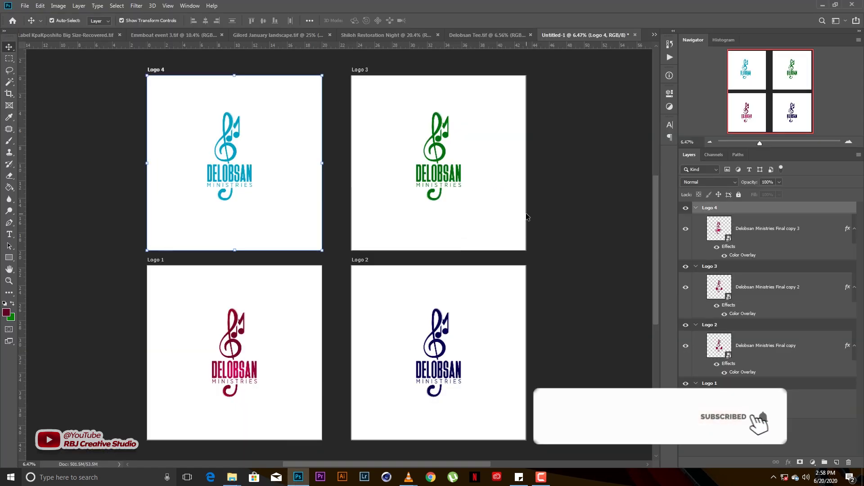
{"action": "left_click", "coordinate": [432, 239]}
{"action": "scroll", "coordinate": [435, 240], "scroll_direction": "down", "scroll_amount": 1}
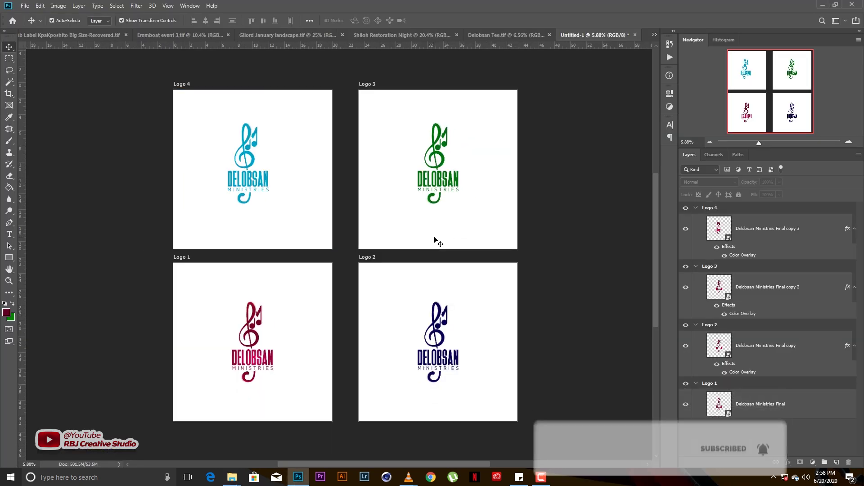
{"action": "scroll", "coordinate": [438, 242], "scroll_direction": "up", "scroll_amount": 1}
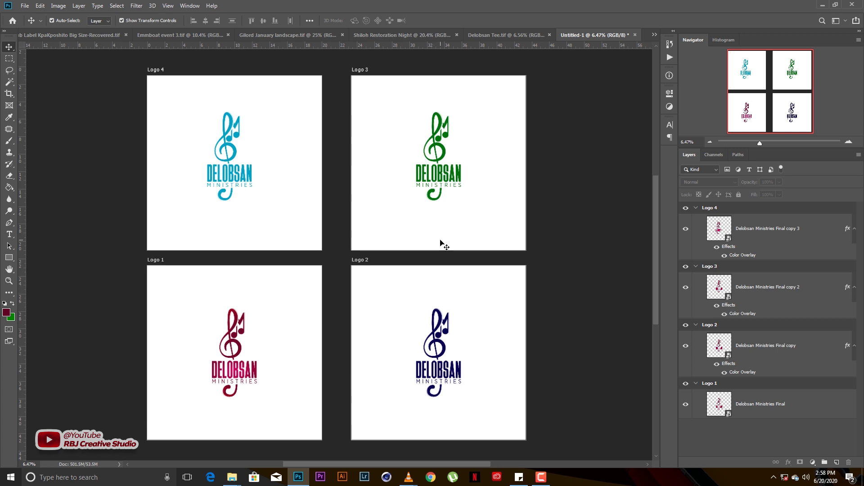